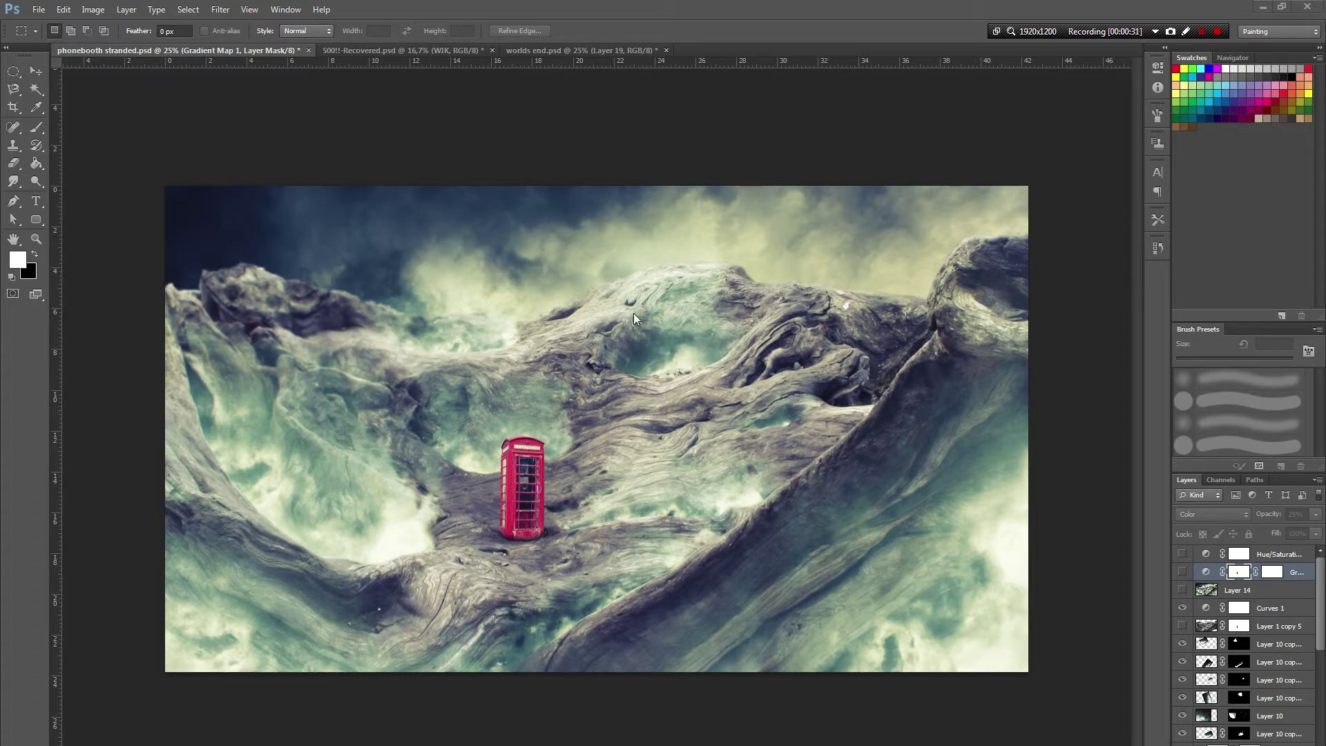
left_click(93, 9)
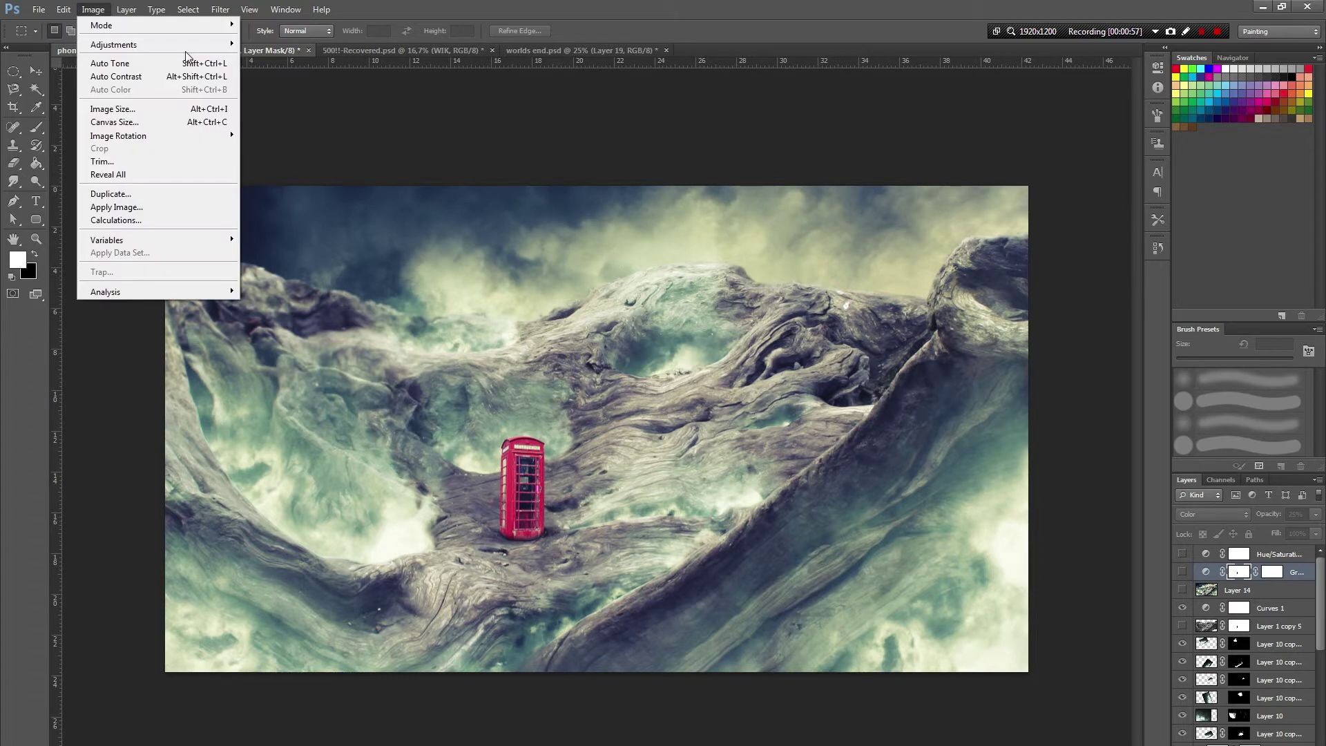
mouse_move(170, 48)
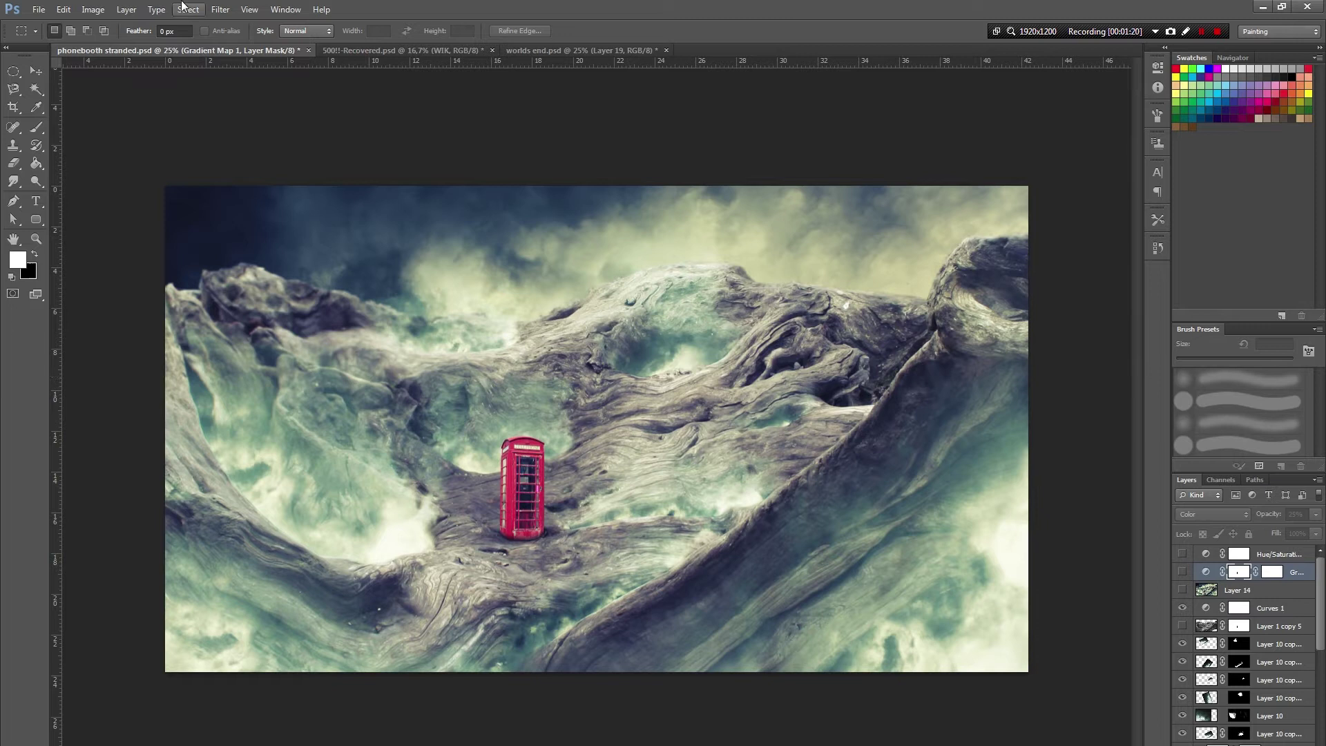
left_click(41, 11)
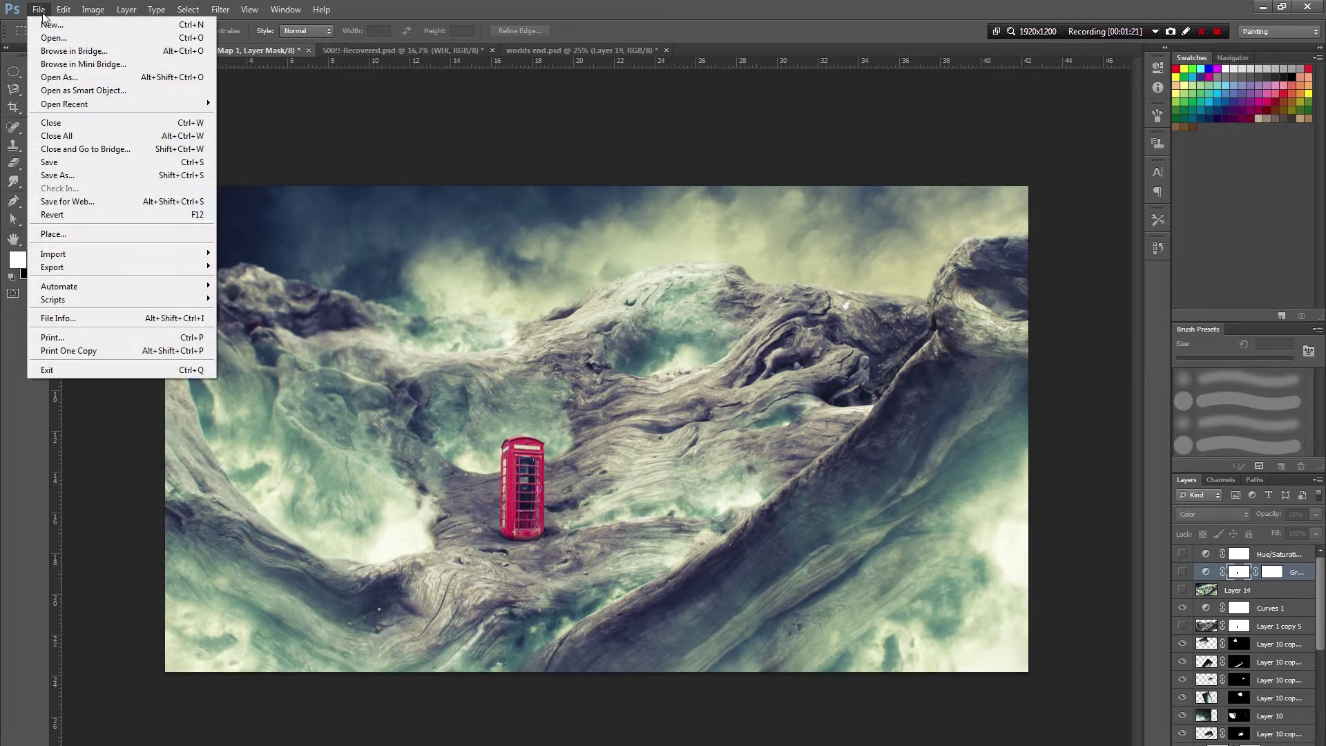
left_click(42, 11)
left_click(42, 11)
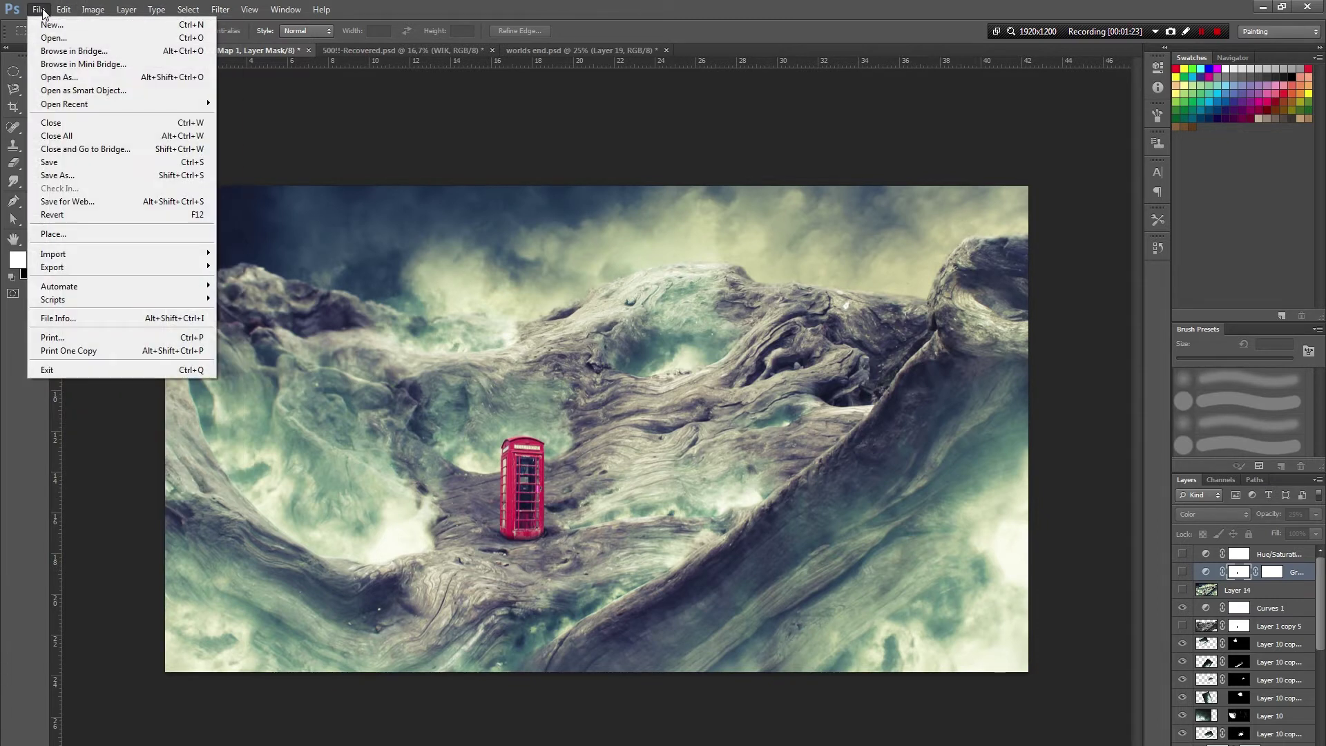
left_click(69, 175)
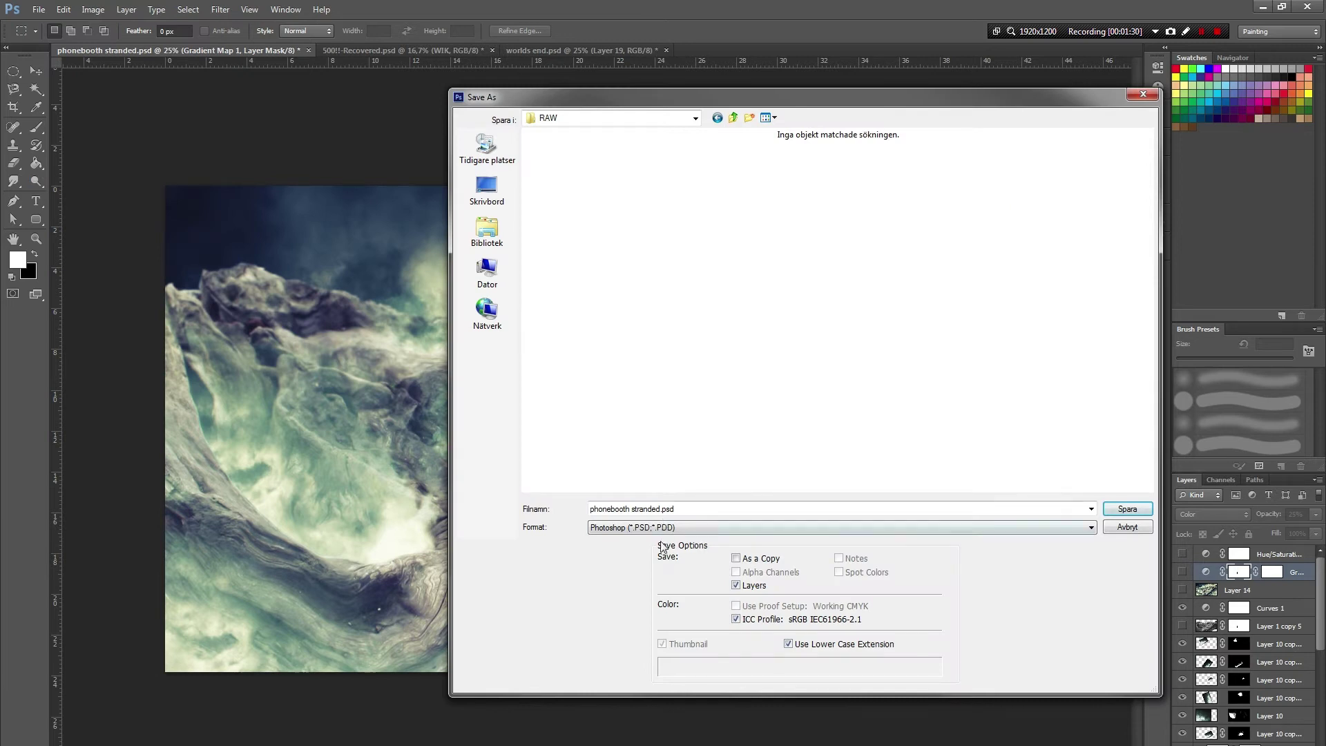
left_click(662, 528)
left_click(665, 616)
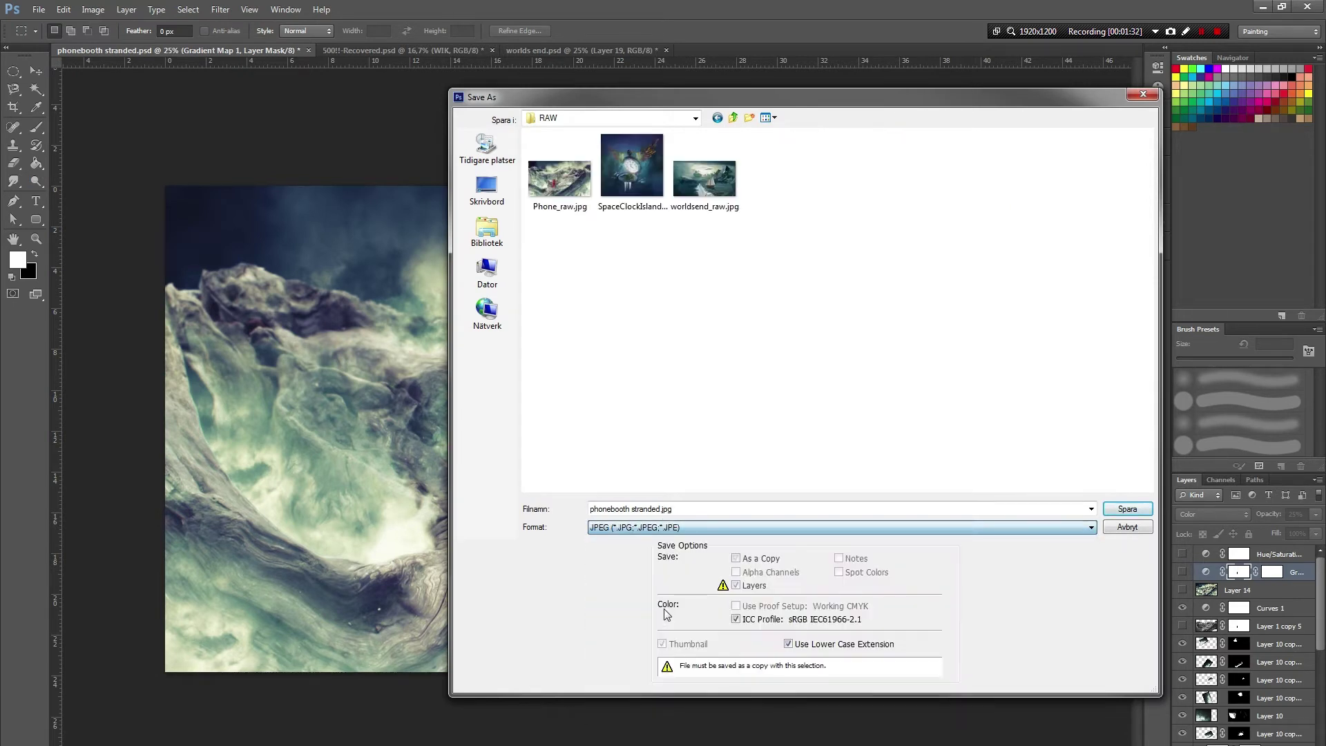
left_click(562, 181)
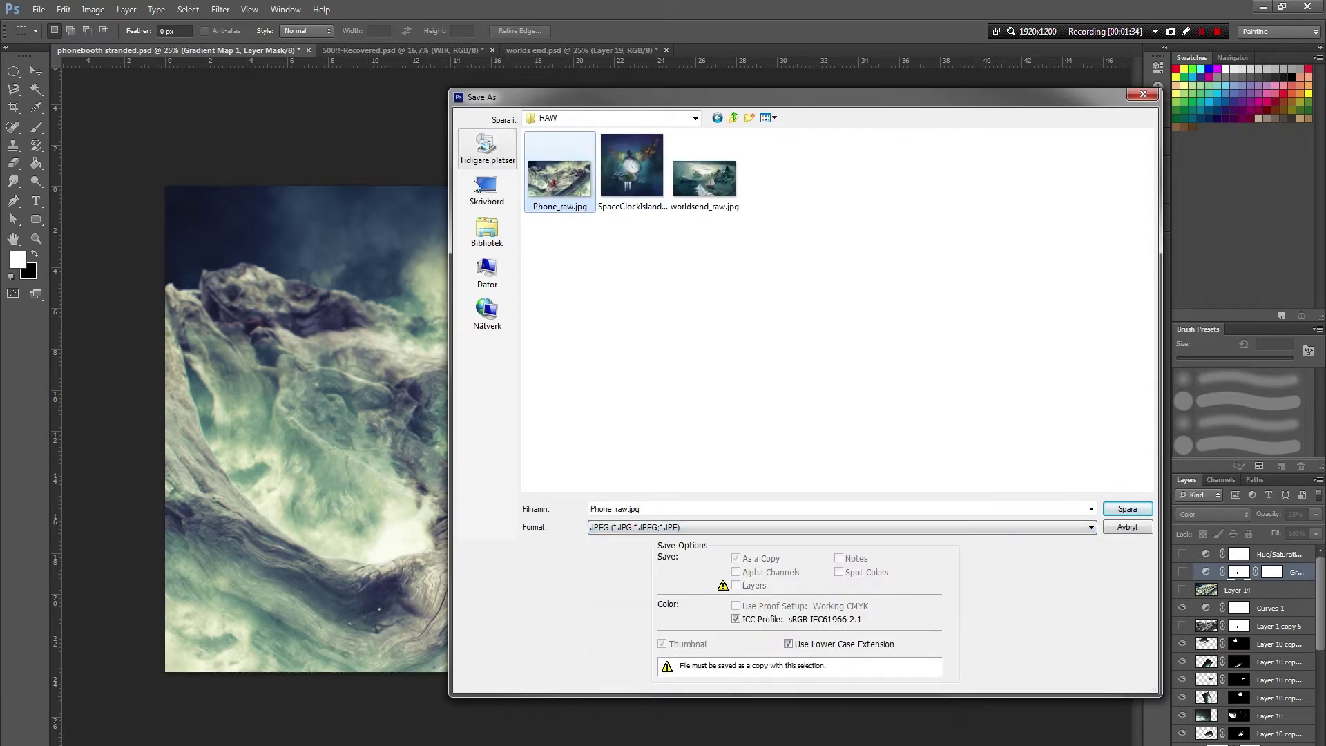
left_click(1127, 528)
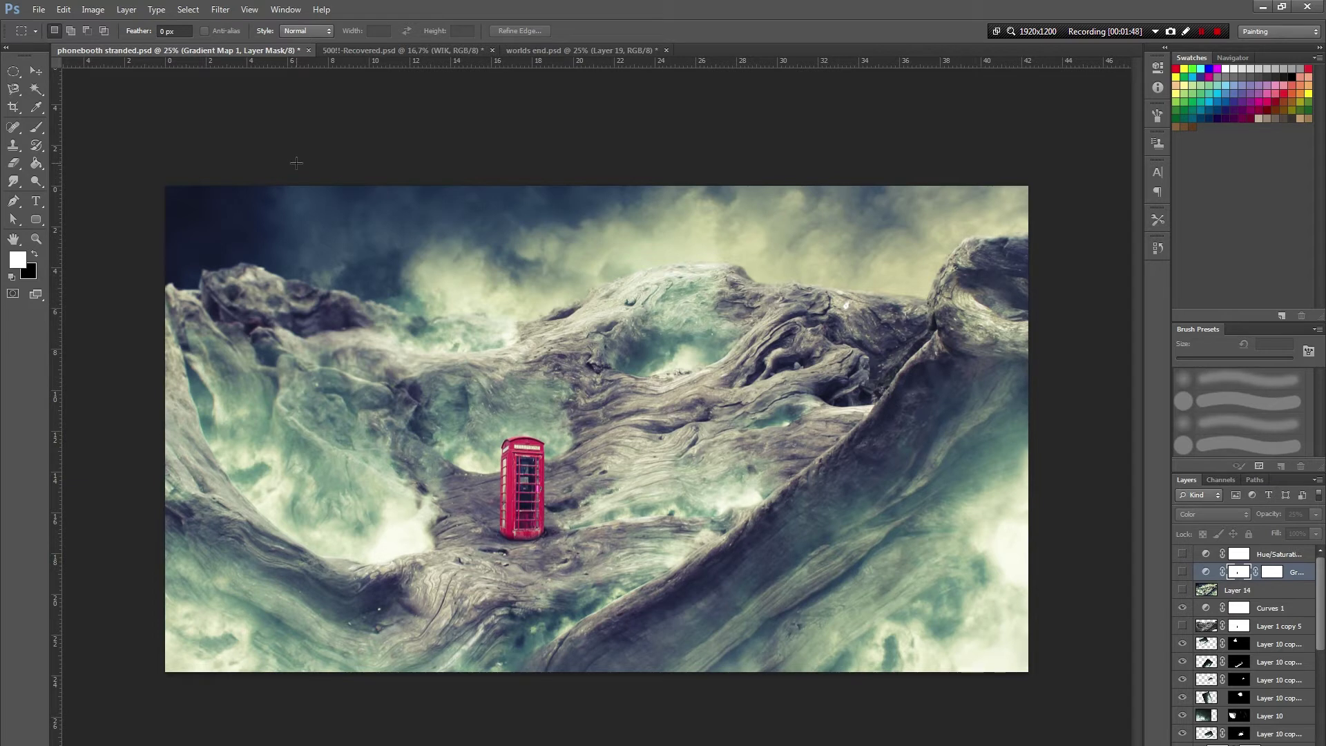
- Open Phone_raw.jpg from the RAW folder using the Camera Raw format
left_click(38, 10)
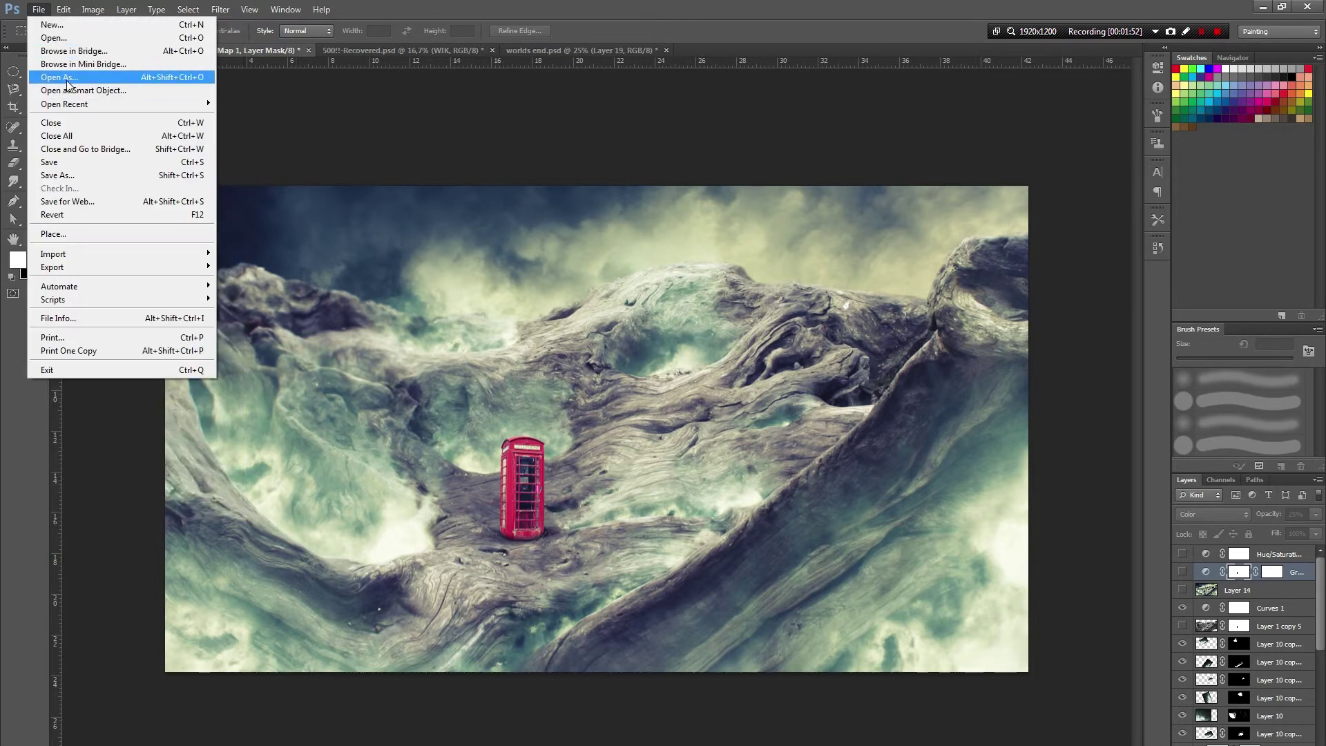
left_click(68, 77)
left_click(587, 206)
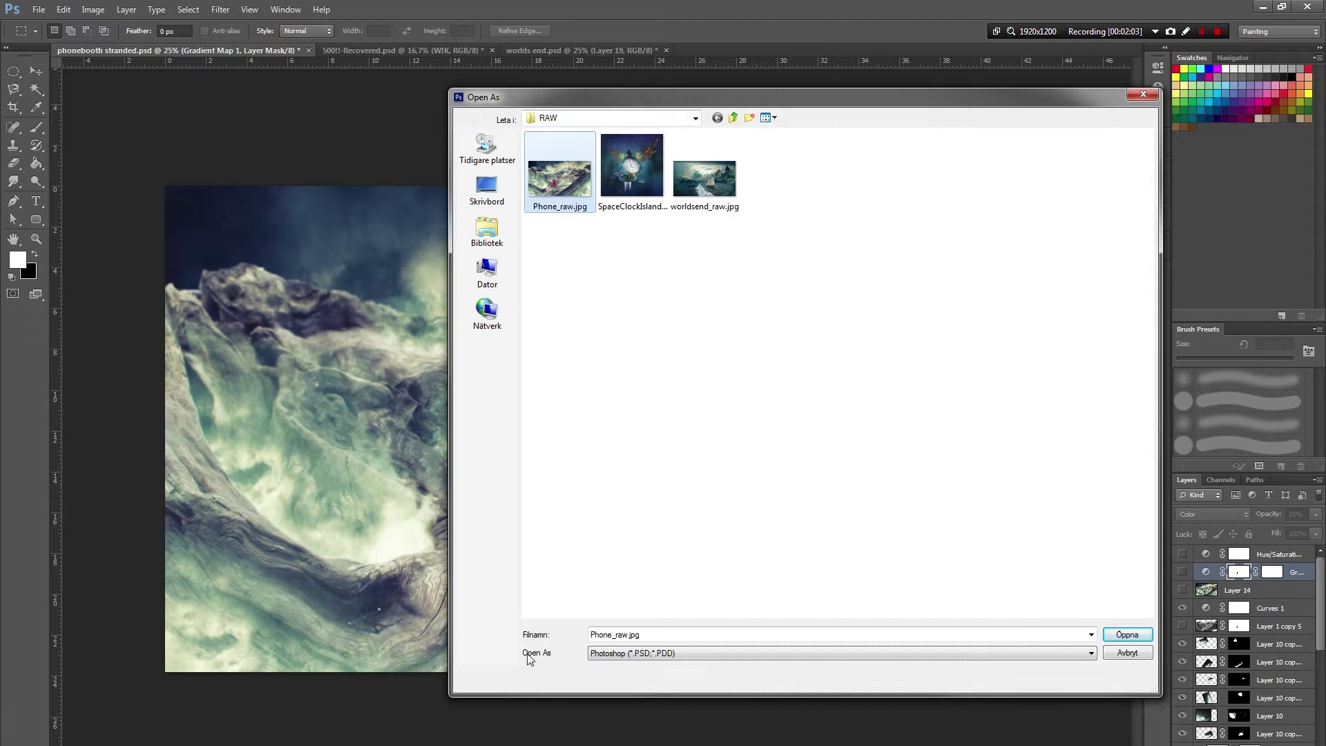
left_click(616, 653)
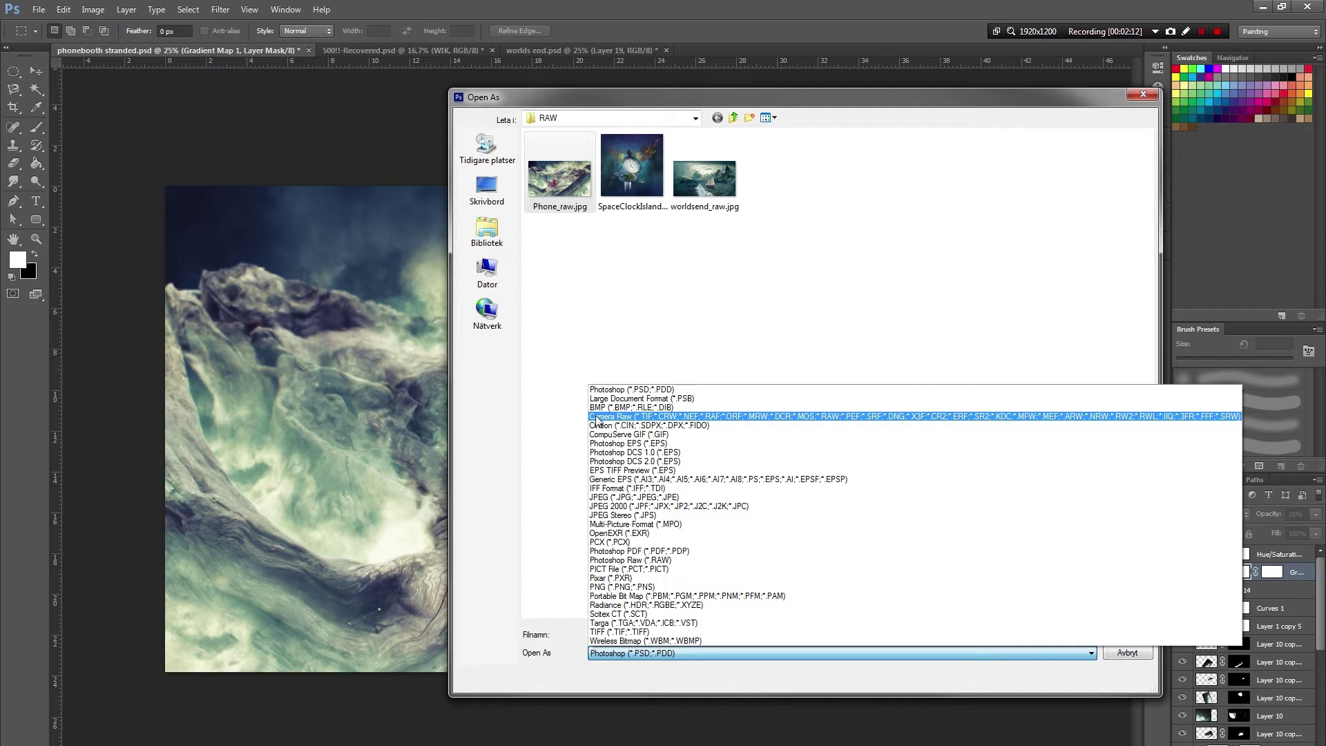
left_click(637, 416)
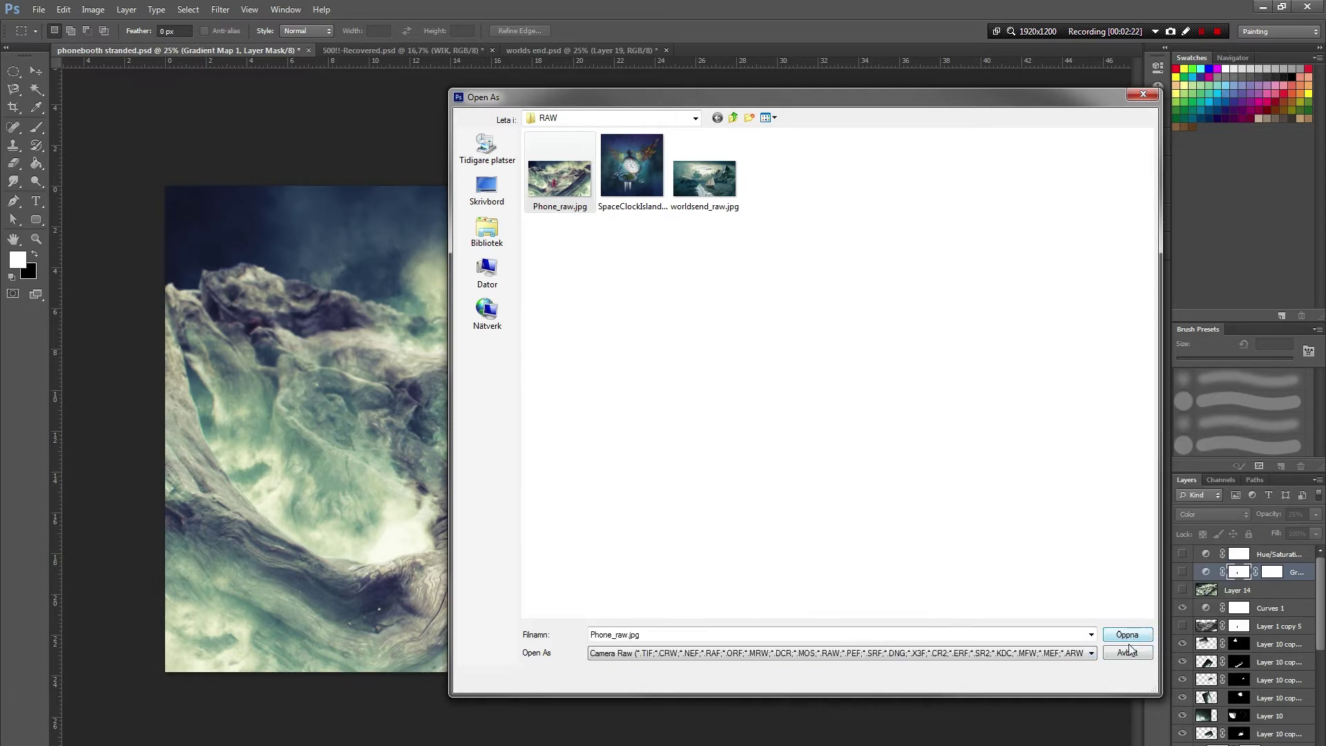
left_click(1127, 635)
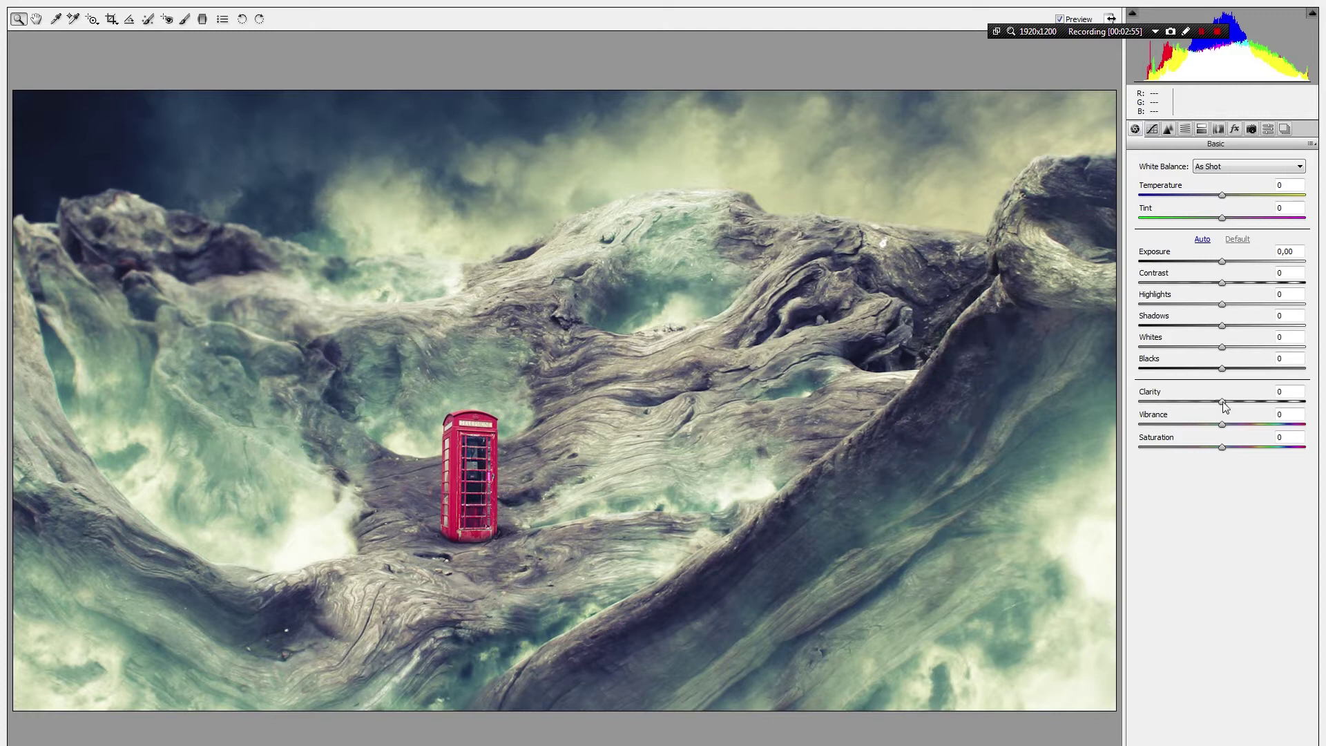
- Try the image's Clarity at +100 and -100, and set it to +50
left_click_drag(1224, 407, 1314, 401)
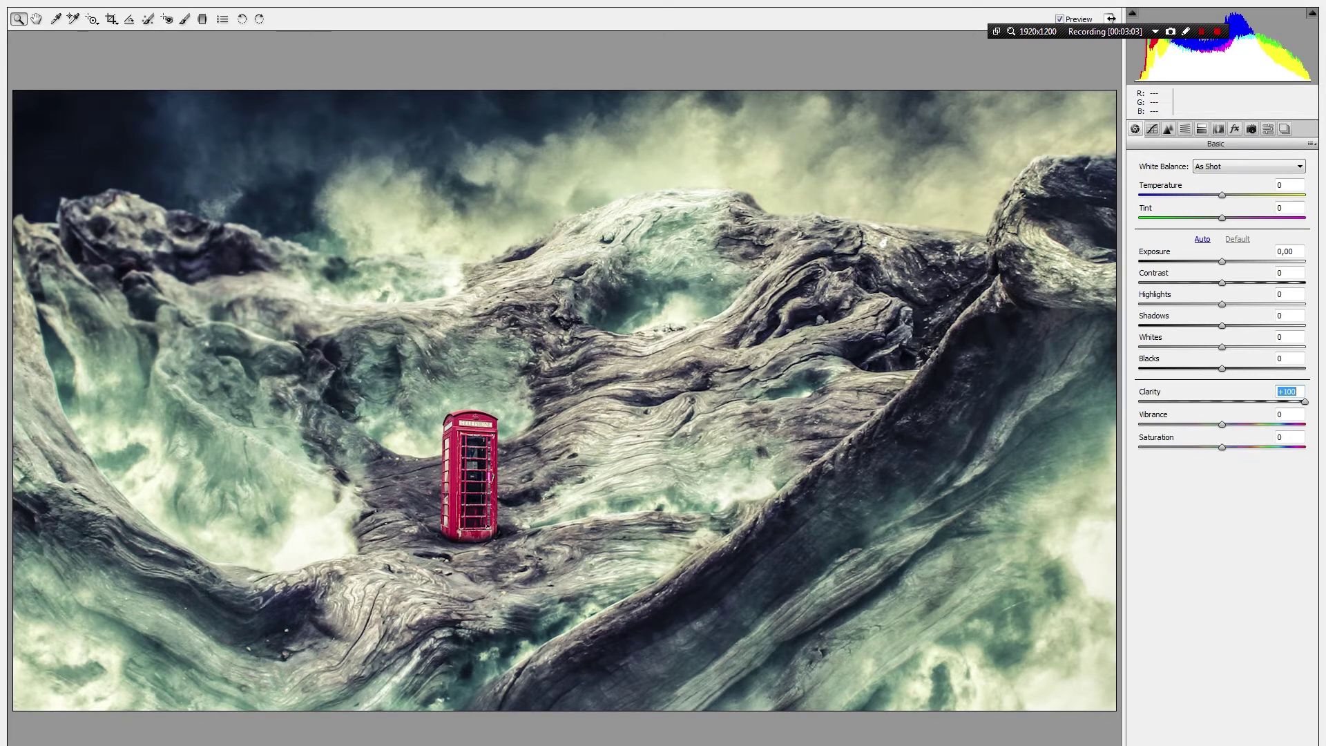
left_click_drag(1305, 402, 1135, 402)
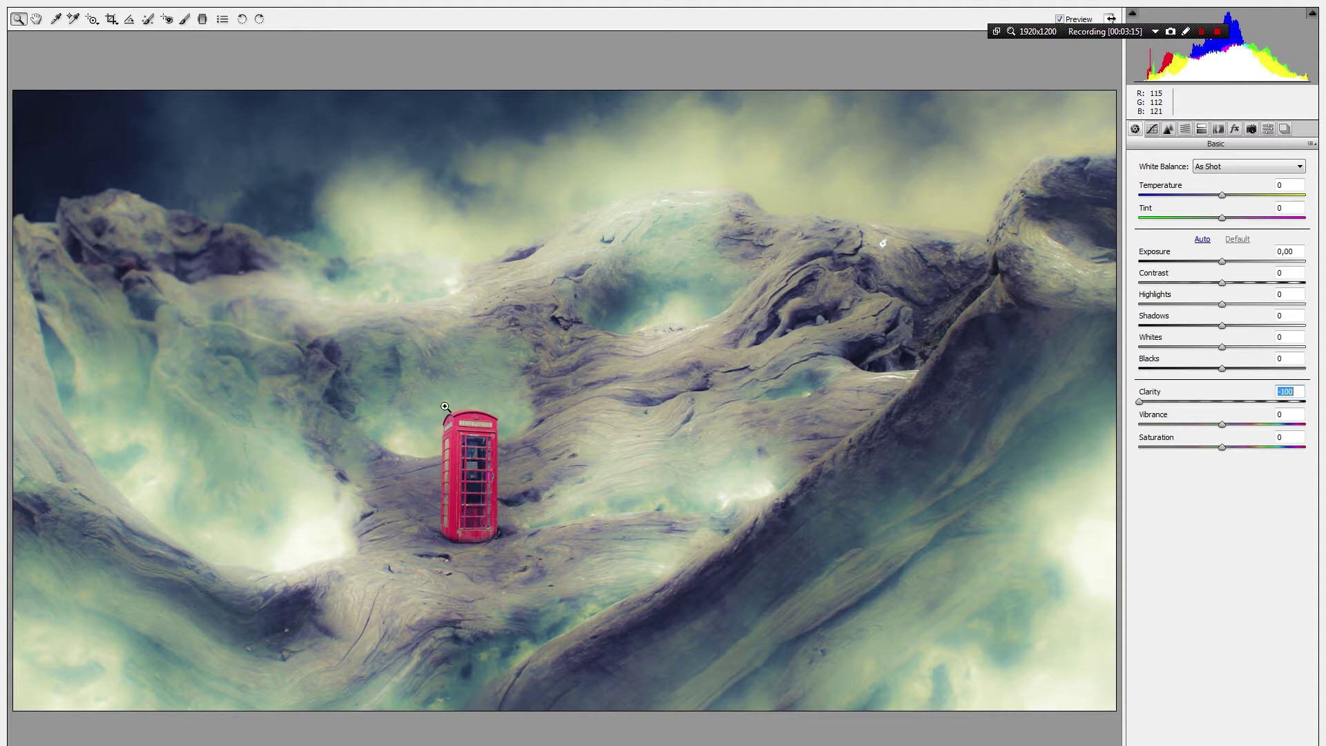
left_click_drag(1145, 404, 1261, 408)
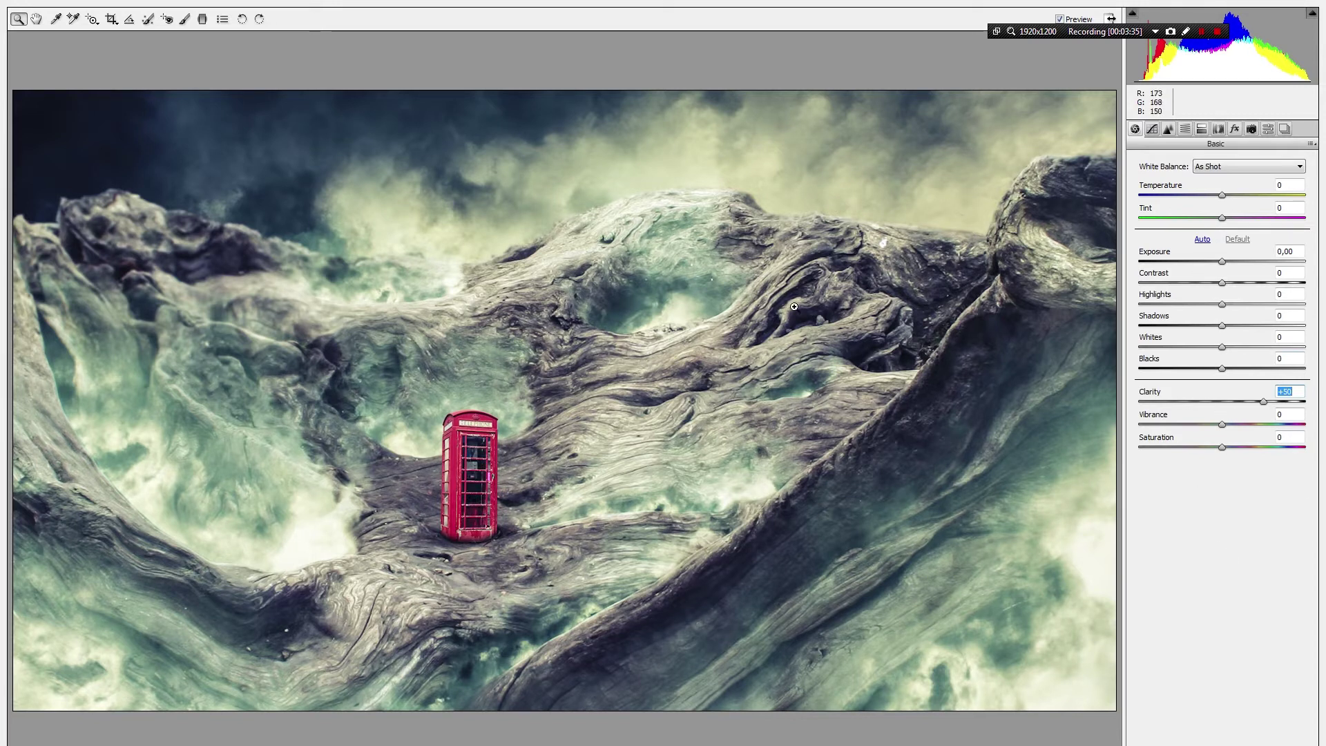
mouse_move(1224, 368)
left_mouse_down()
mouse_move(1294, 366)
mouse_move(1225, 373)
left_mouse_up()
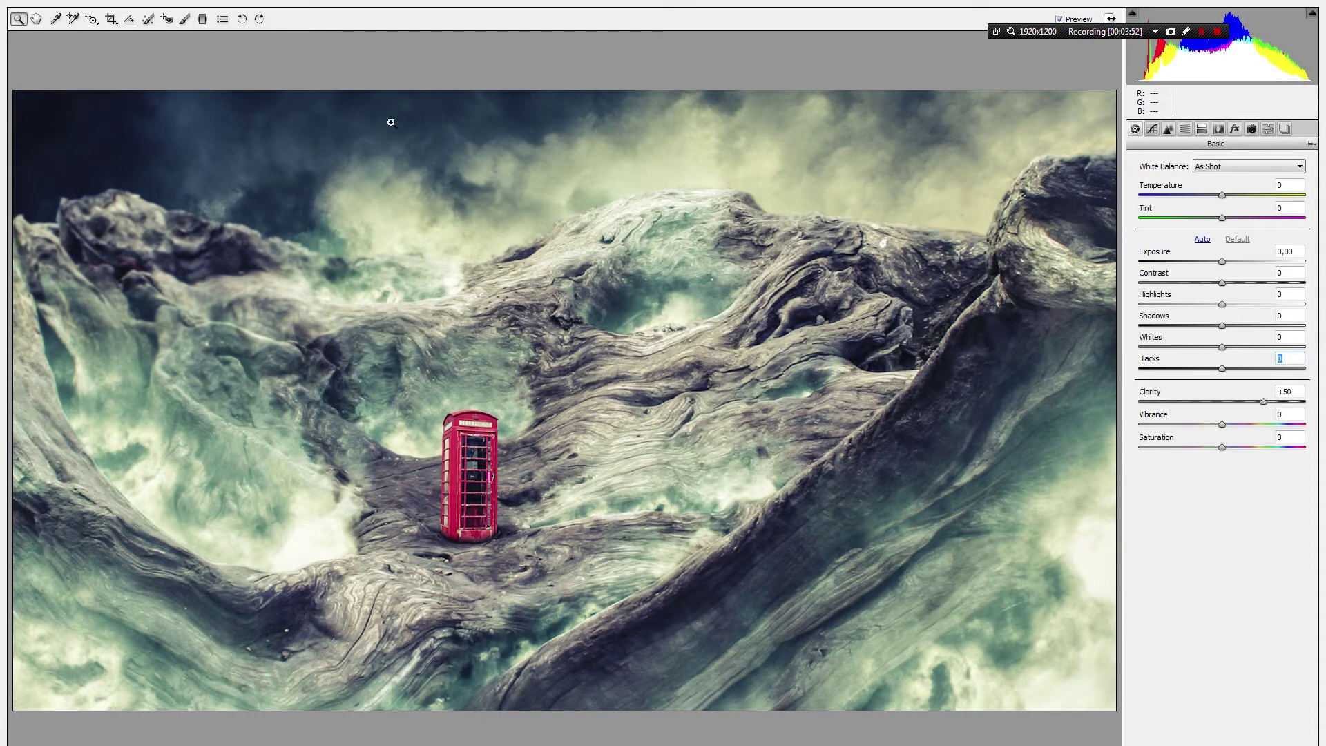
- Set the sharpening Amount to 150 in the Detail settings and compare the image with the preview off and on
left_click(1169, 130)
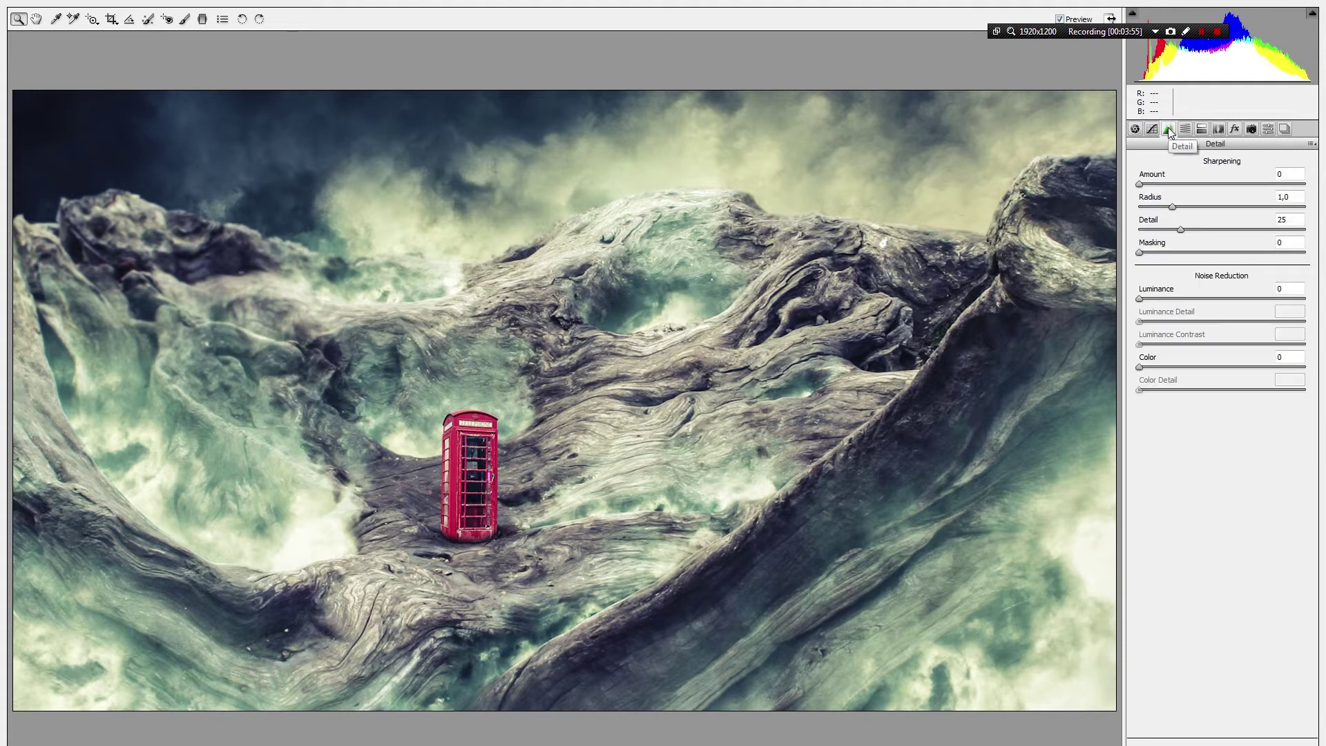
key("ctrl+plus")
key("ctrl+plus")
key("ctrl+plus")
key("ctrl+plus")
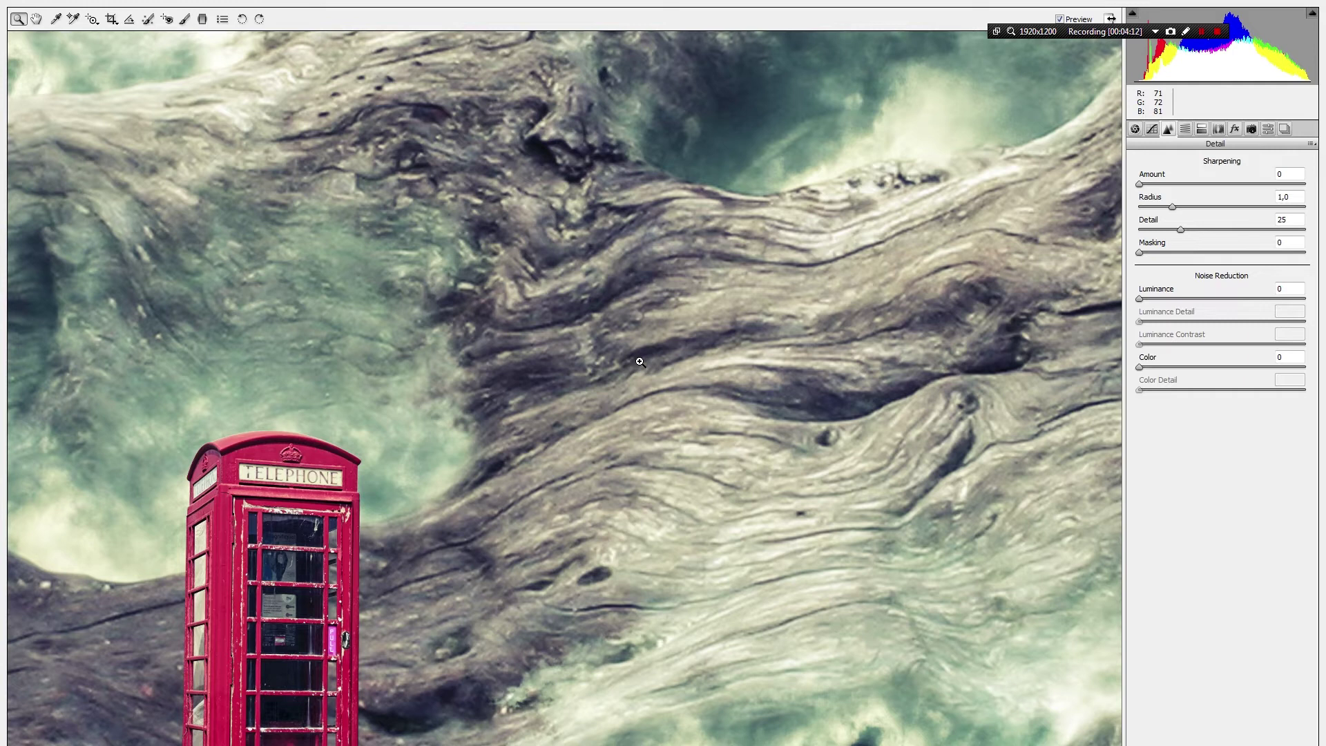
left_click(572, 442)
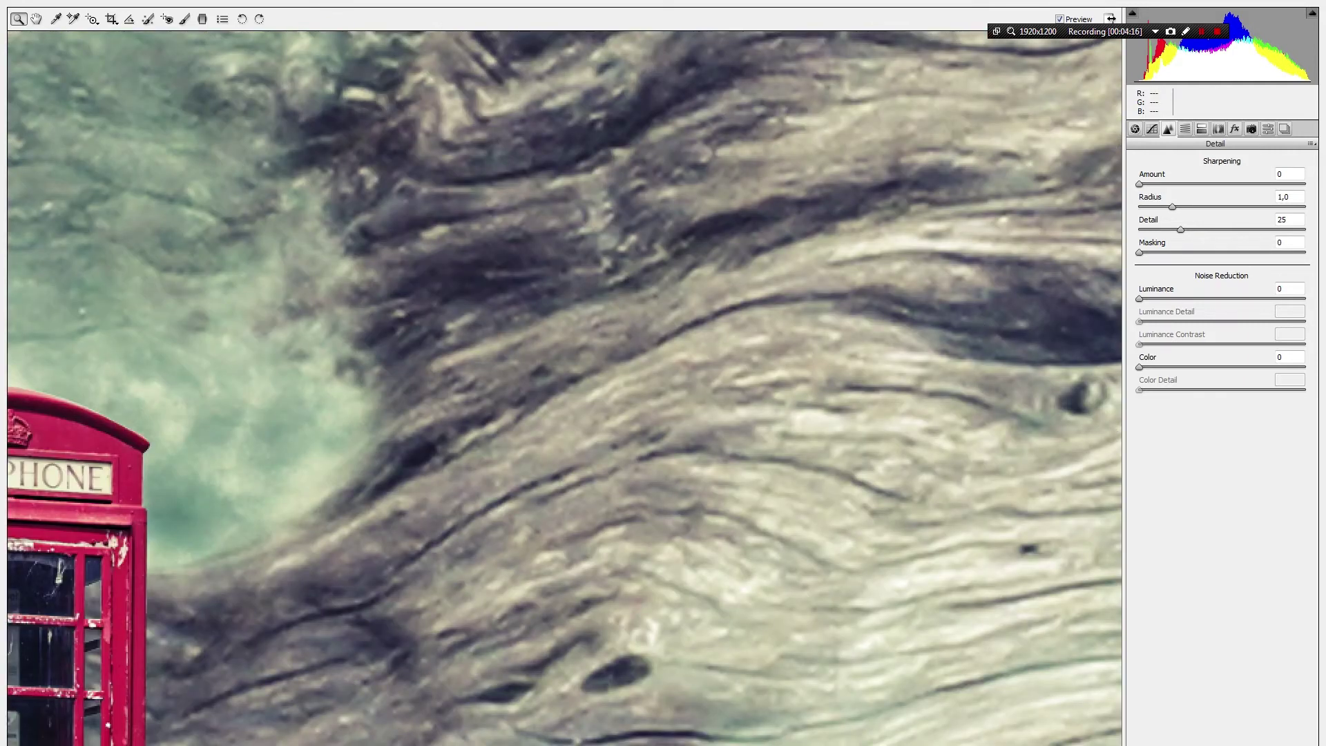
key("ctrl+minus")
key("ctrl+minus")
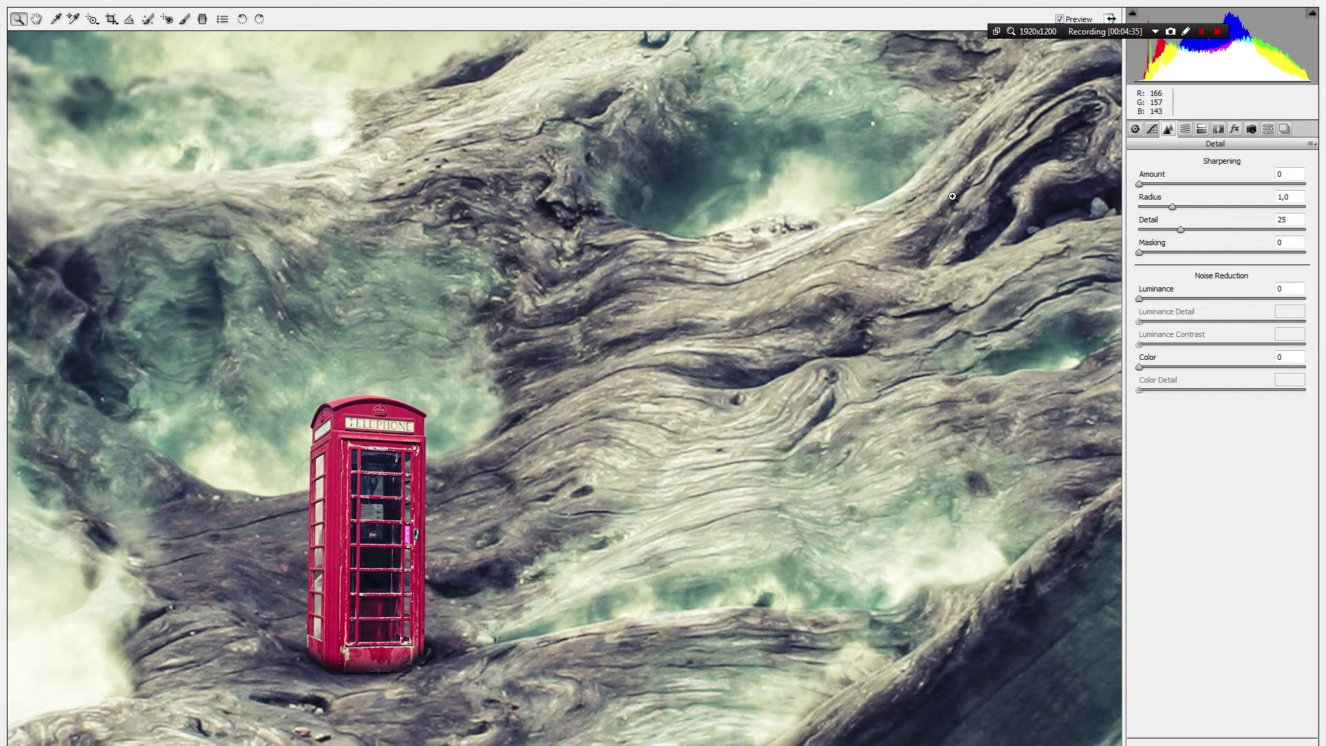
left_click_drag(1140, 184, 1313, 185)
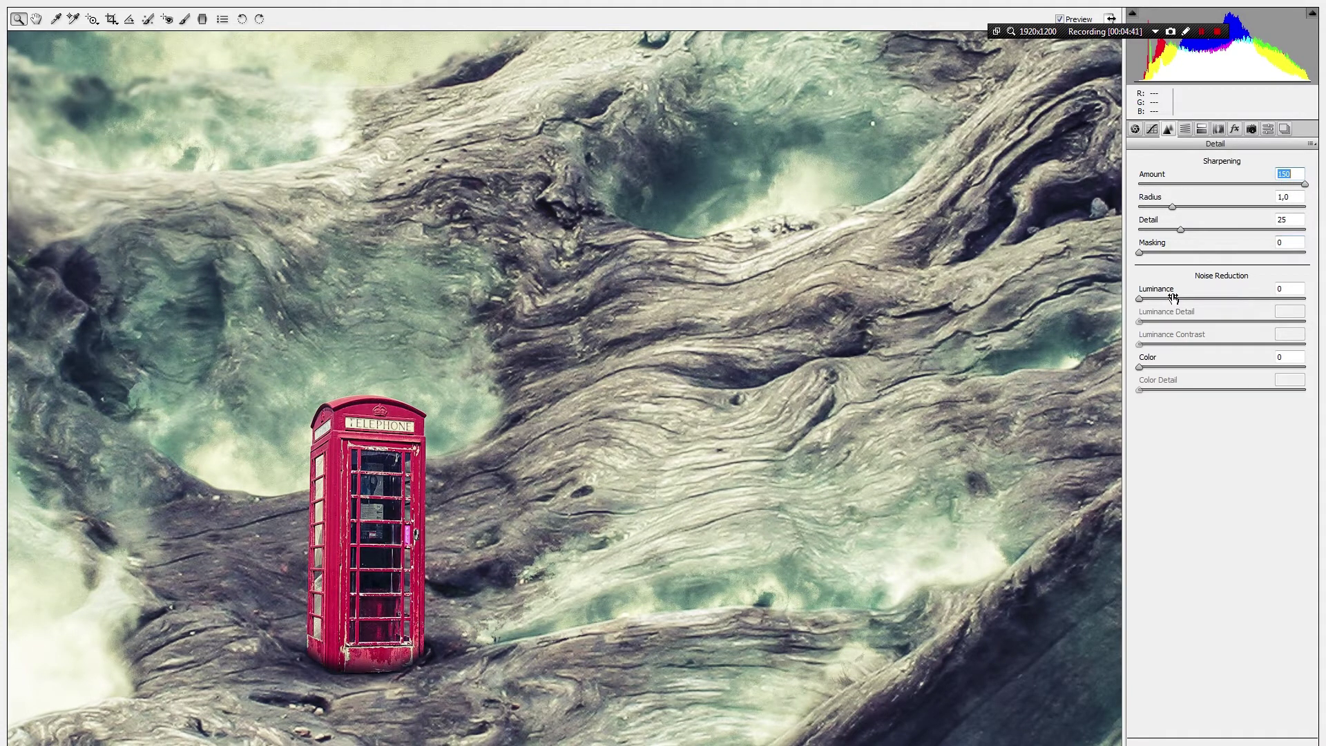
left_click(1061, 20)
left_click(1061, 20)
- Set the sharpening Radius to 3.0 and check its effect on the wood texture close up
left_click_drag(1173, 207, 1305, 207)
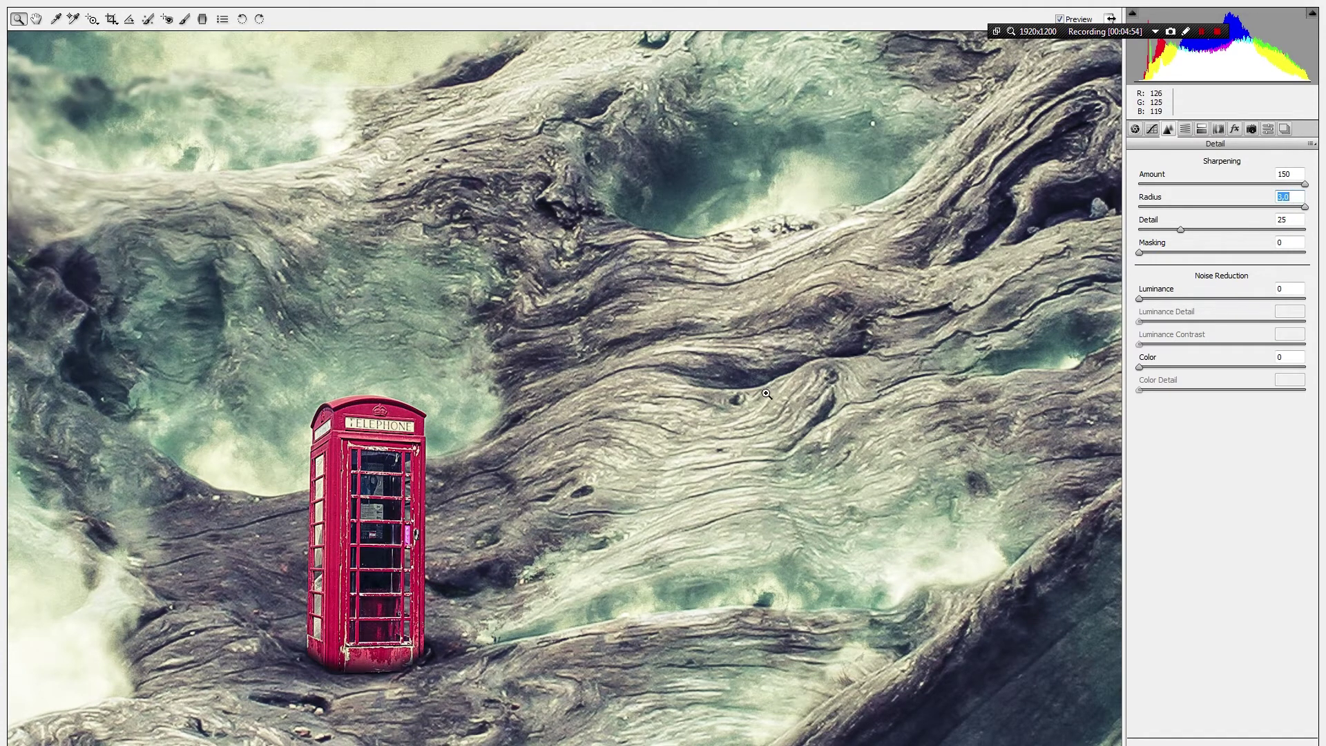
left_click(588, 414)
left_click(1264, 208)
left_click_drag(1255, 211, 1318, 211)
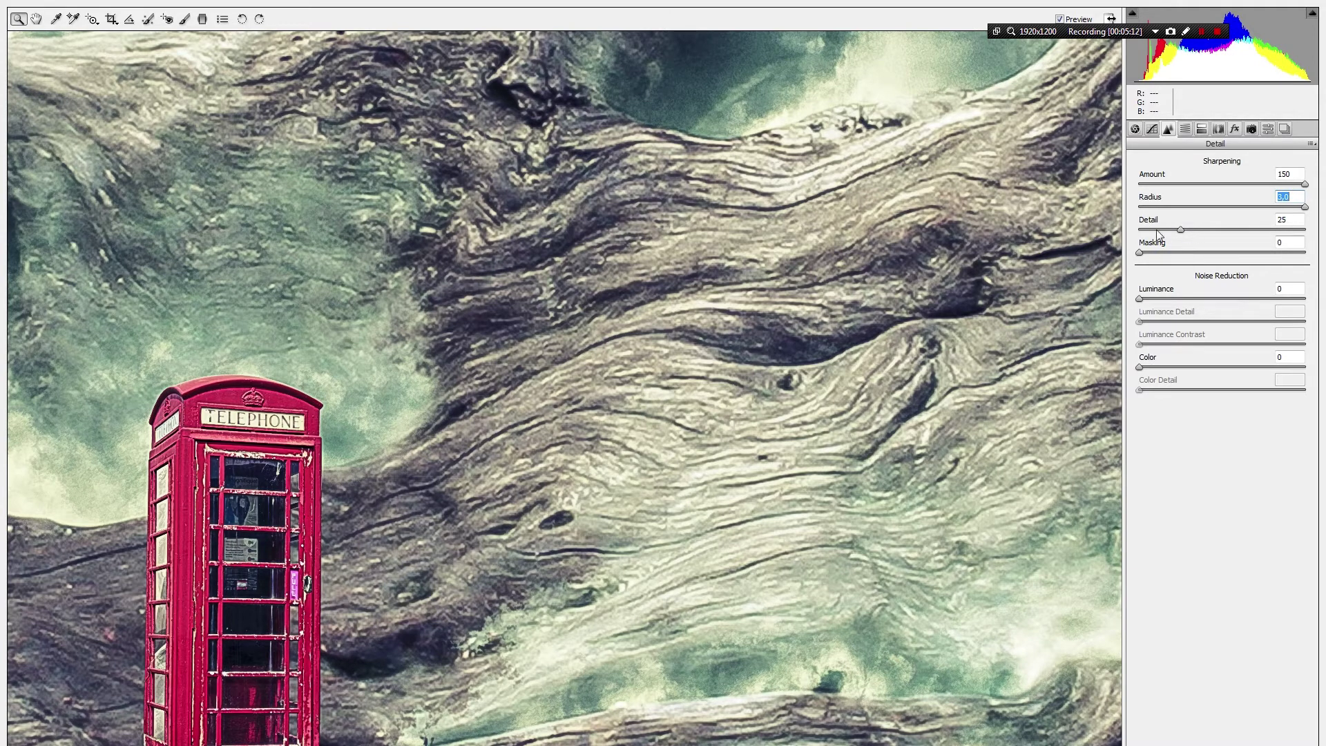
- Set the Luminance noise reduction to 100 to smooth the sharpened texture
left_click(1141, 304)
left_click_drag(1140, 304, 1312, 311)
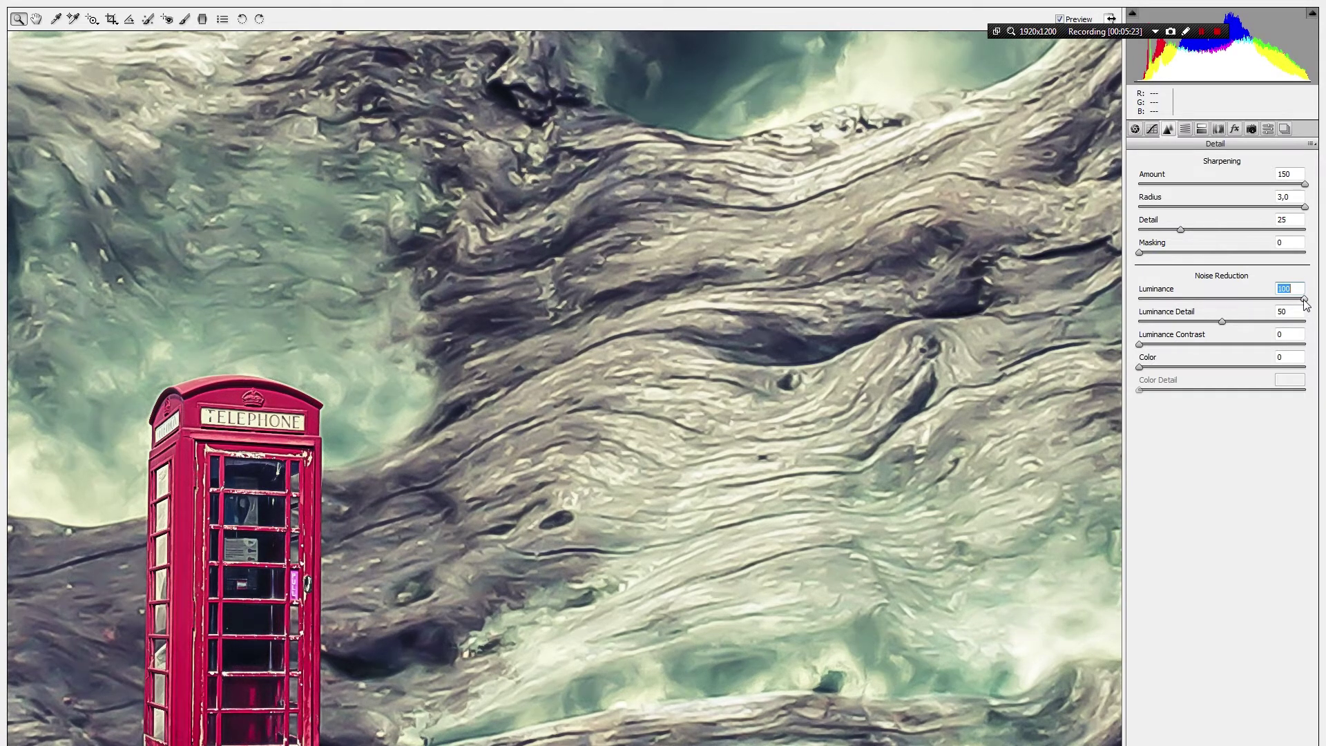
mouse_move(1305, 305)
left_mouse_down()
mouse_move(1119, 299)
mouse_move(1319, 304)
left_mouse_up()
- Compare the whole image with and without the sharpening and noise reduction using the preview
left_click(595, 432, "alt")
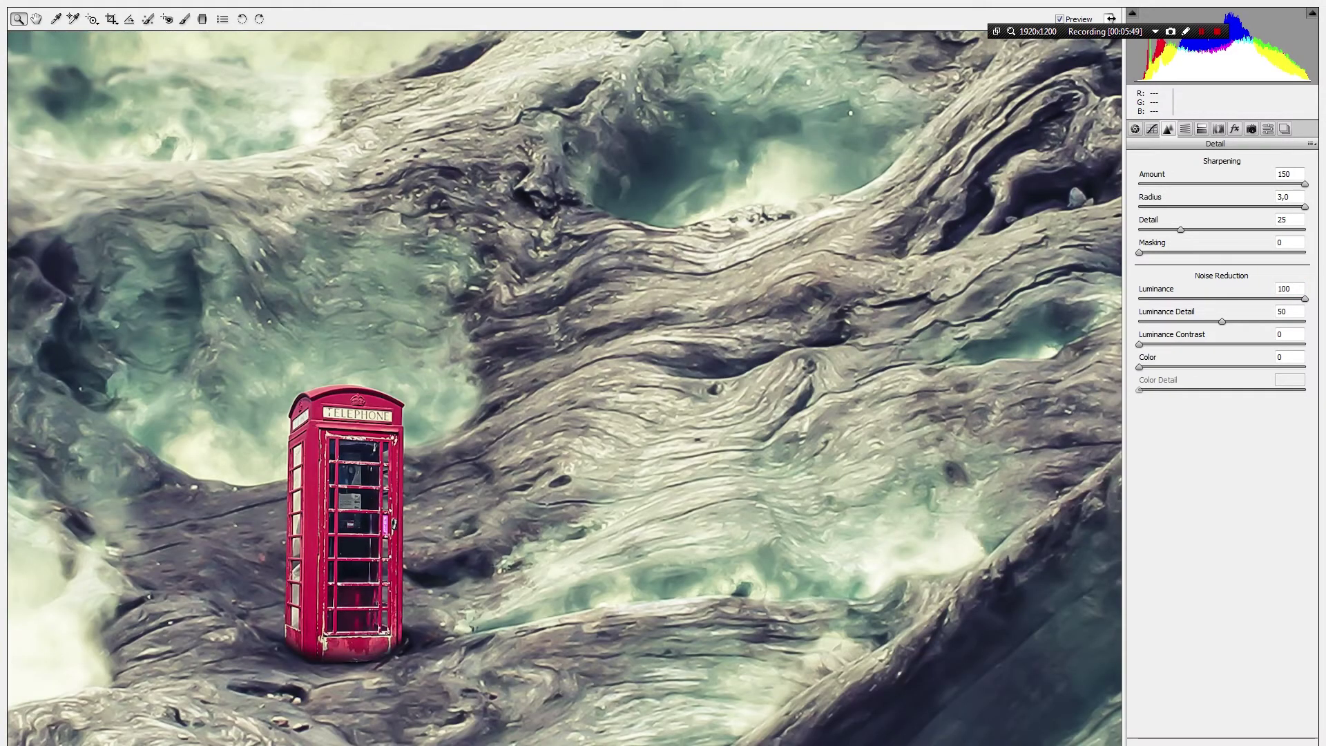
key("ctrl+minus")
key("ctrl+minus")
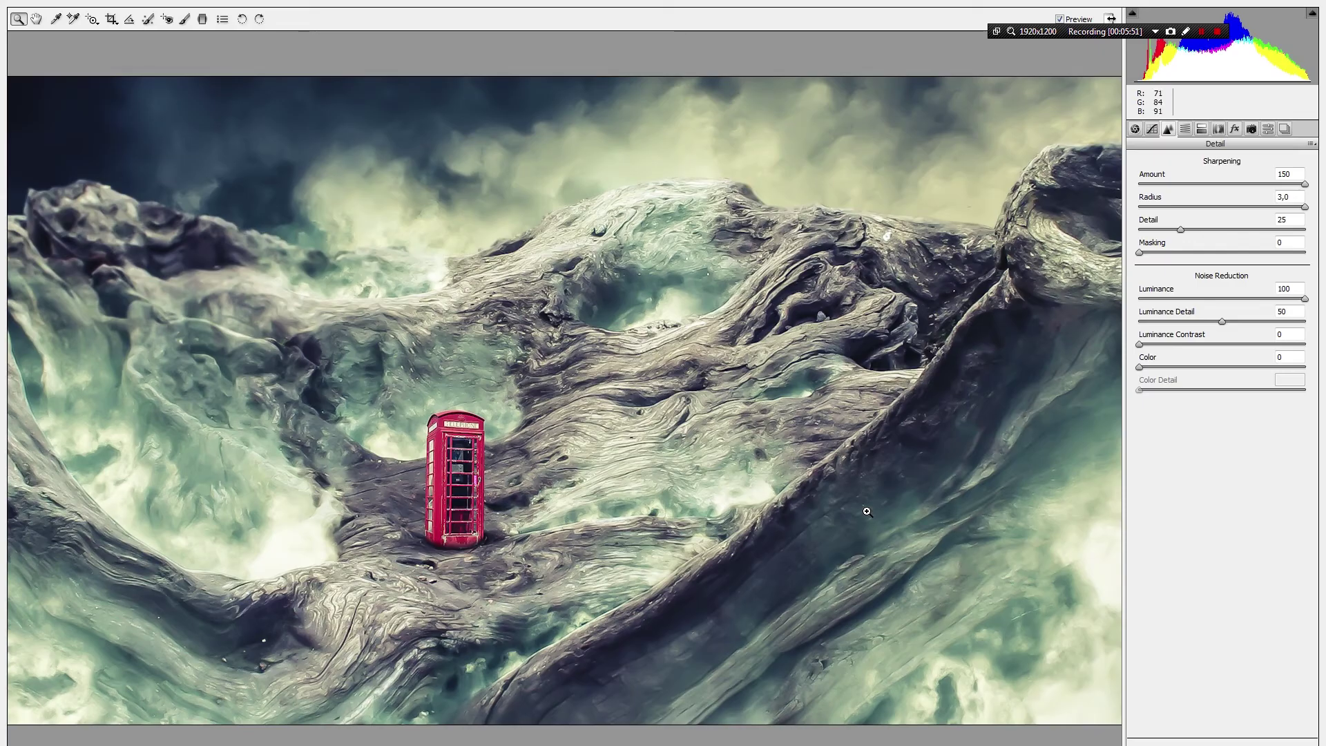
left_click(1061, 20)
left_click(1061, 19)
left_click(1060, 20)
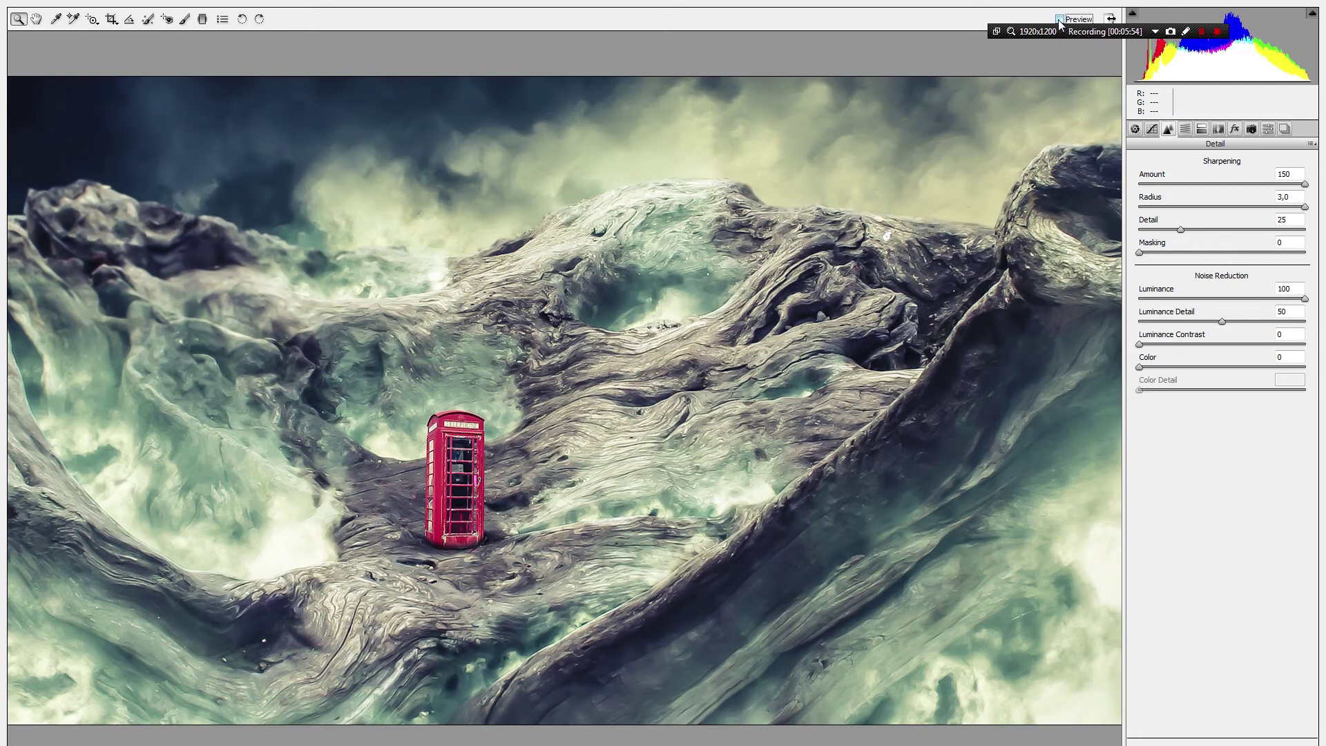
left_click(1061, 20)
- Try Luminance Detail at 100 and 0, and return it to 50
left_click_drag(1223, 322, 1306, 323)
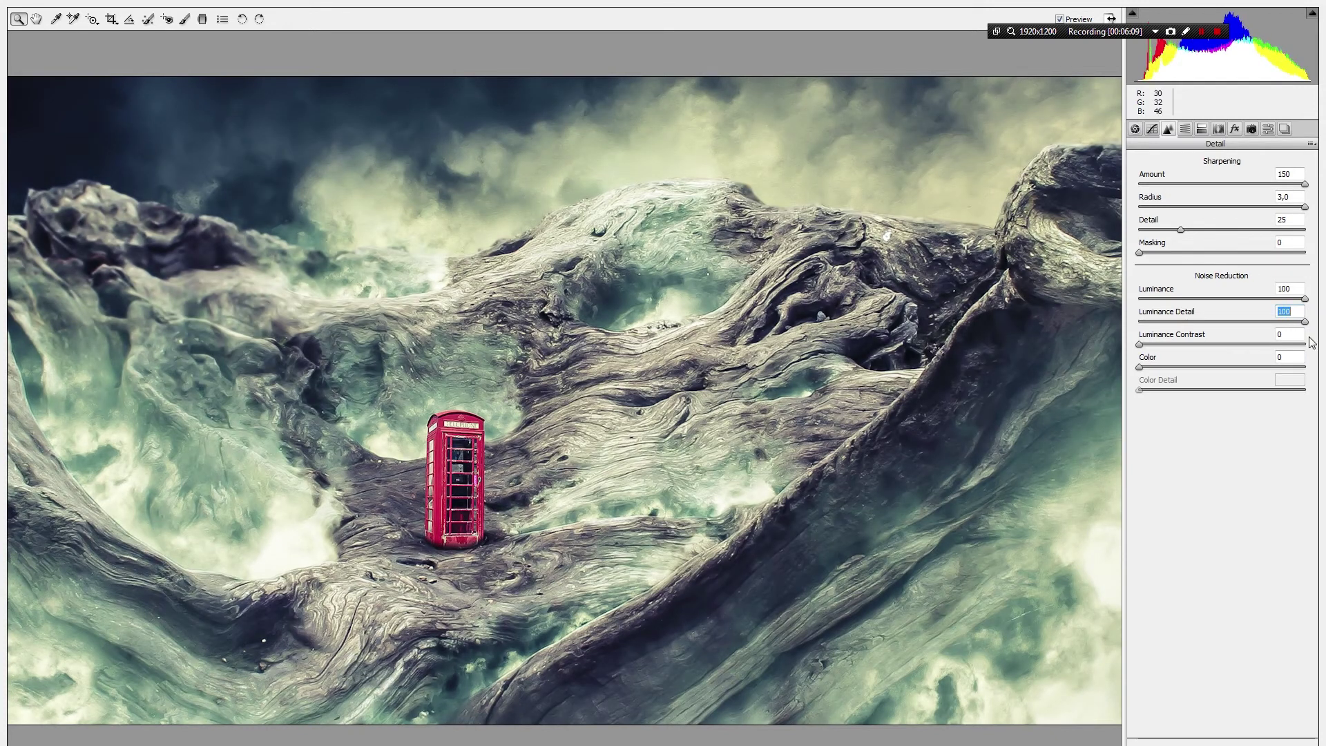
left_click_drag(1306, 323, 1139, 326)
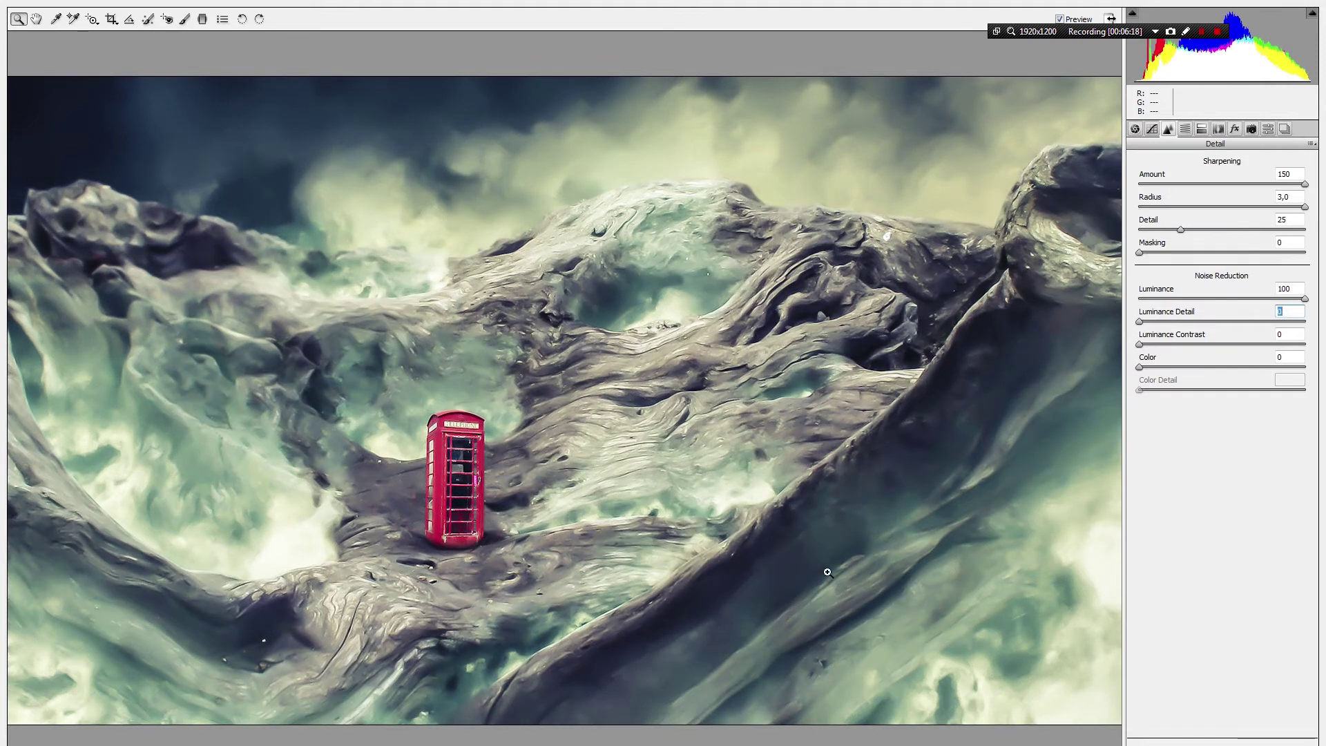
mouse_move(1230, 323)
left_mouse_down()
mouse_move(1180, 327)
mouse_move(1222, 325)
left_mouse_up()
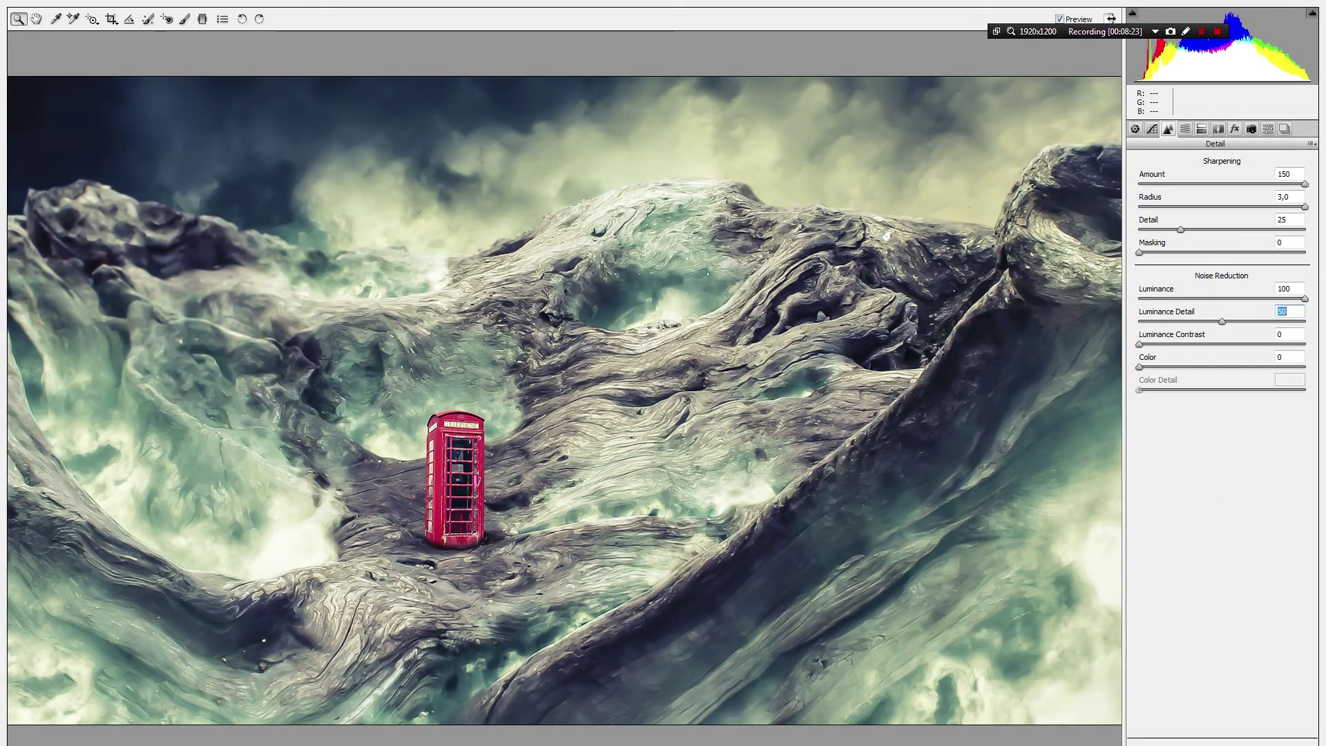
- Open the adjusted Phone_raw.jpg from Camera Raw as a document and select its entire canvas
key("Return")
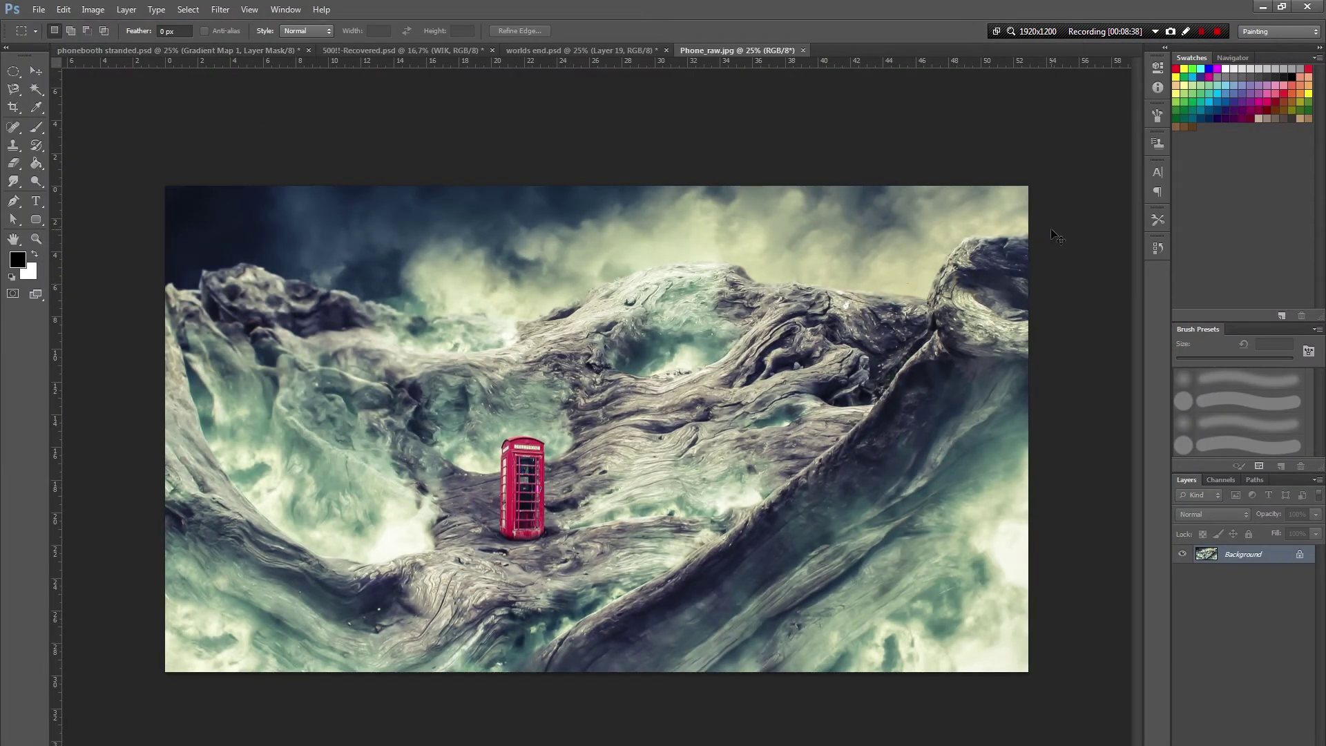
key("ctrl+a")
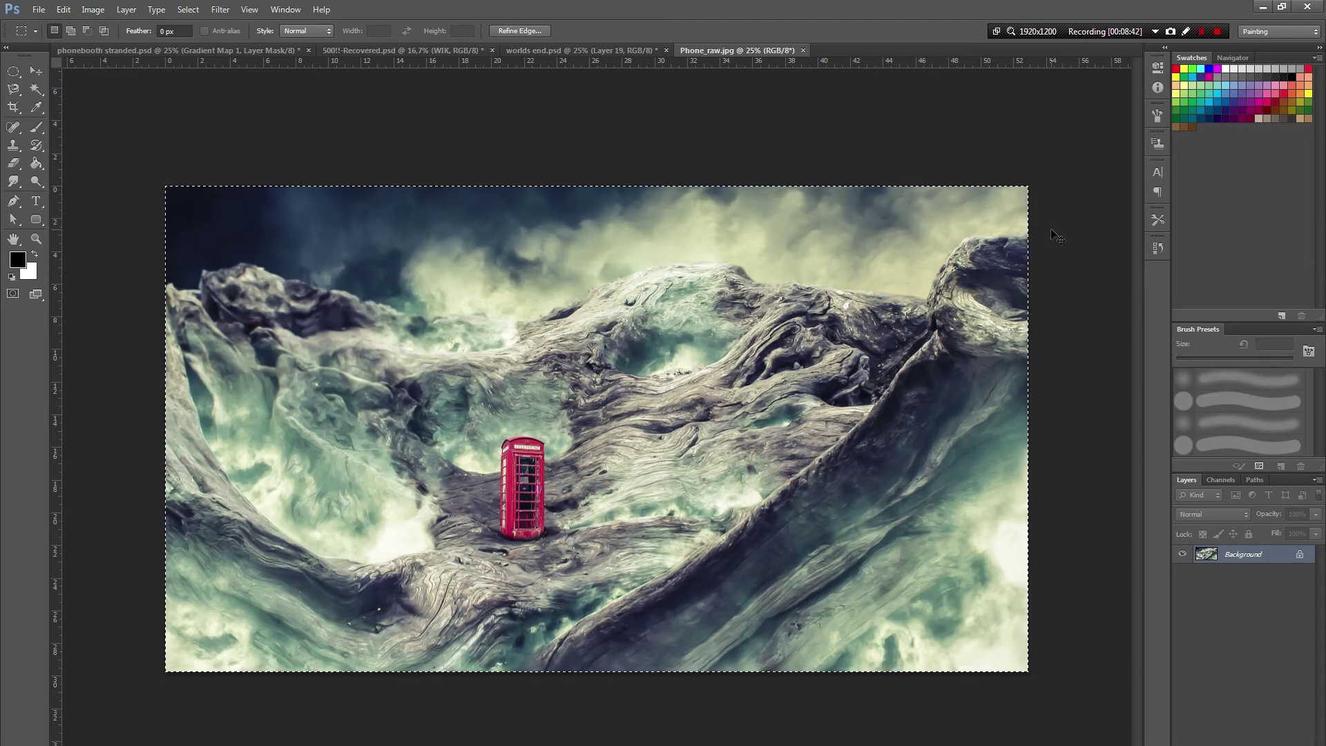
- Paste the copied Camera Raw image above Layer 14 in the phonebooth stranded.psd document
left_click(139, 51)
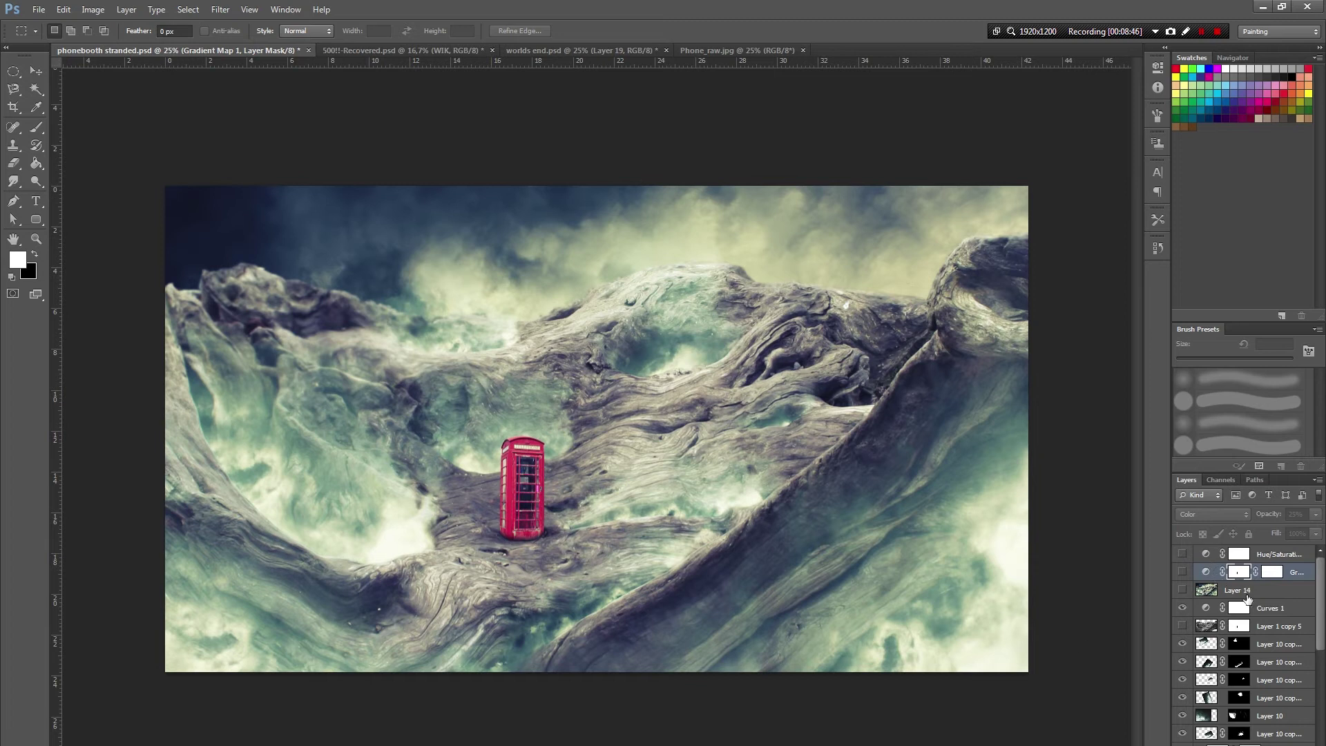
left_click(1247, 598)
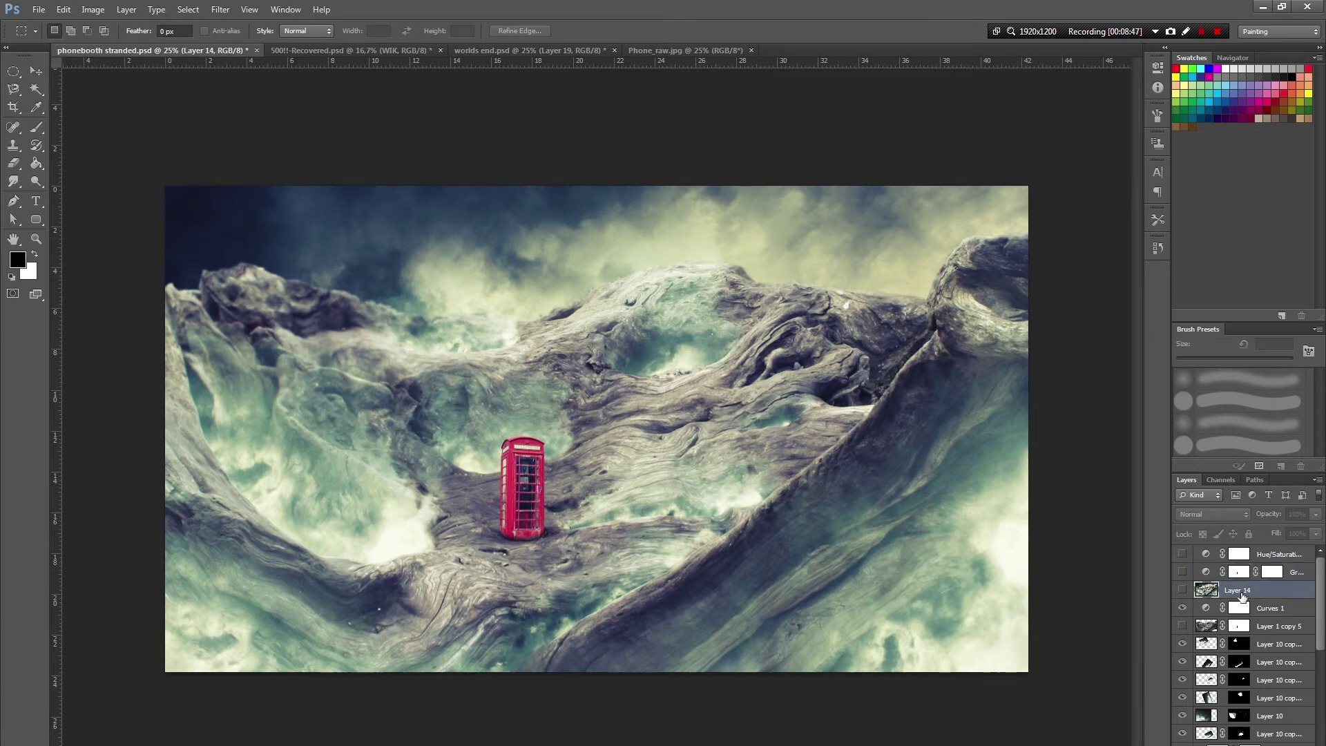
key("ctrl+v")
- Compare the phone booth composite with and without the pasted layer by toggling its visibility
left_click(1179, 592)
left_click(1180, 592)
left_click(1180, 593)
left_click(1182, 593)
left_click(1182, 593)
left_click(1182, 593)
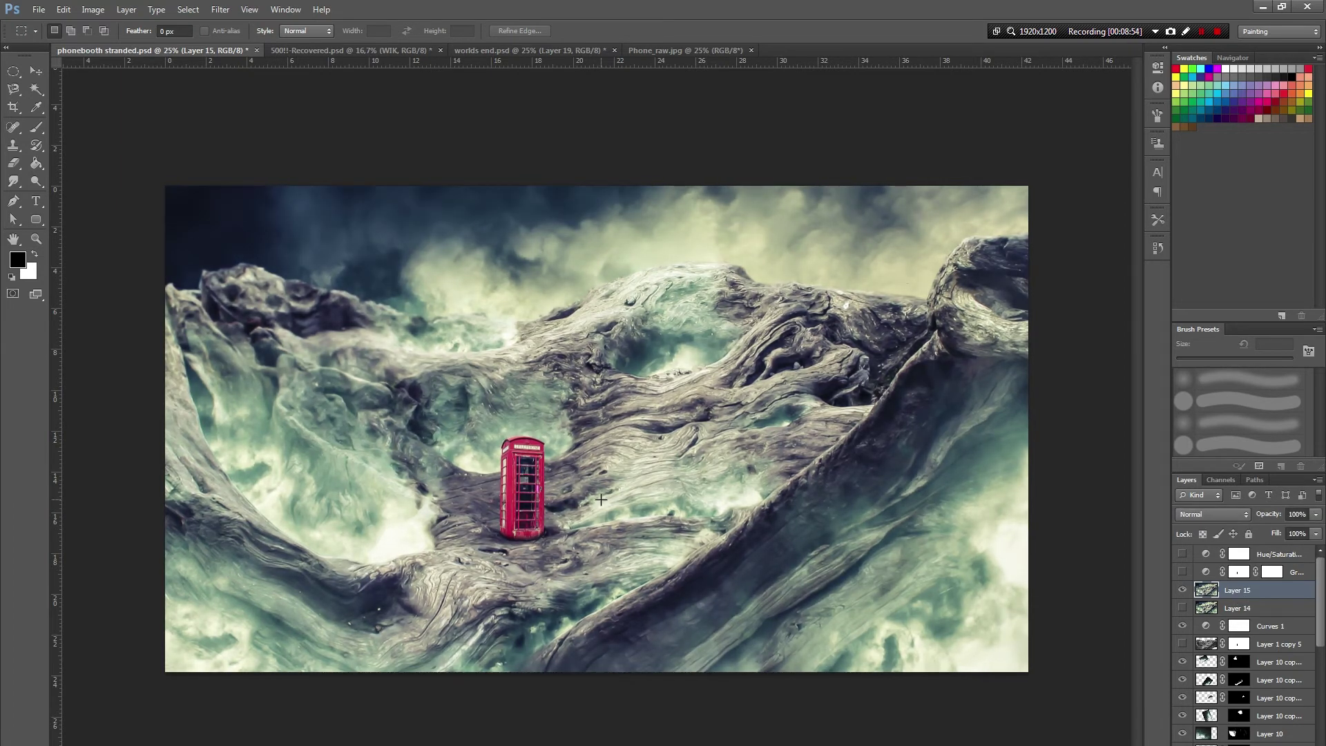
- Try the Hue/Saturation and Gradient Map adjustments over the pasted layer, and show only the Hue/Saturation one
left_click(1183, 555)
left_click(1183, 575)
left_click(1182, 557)
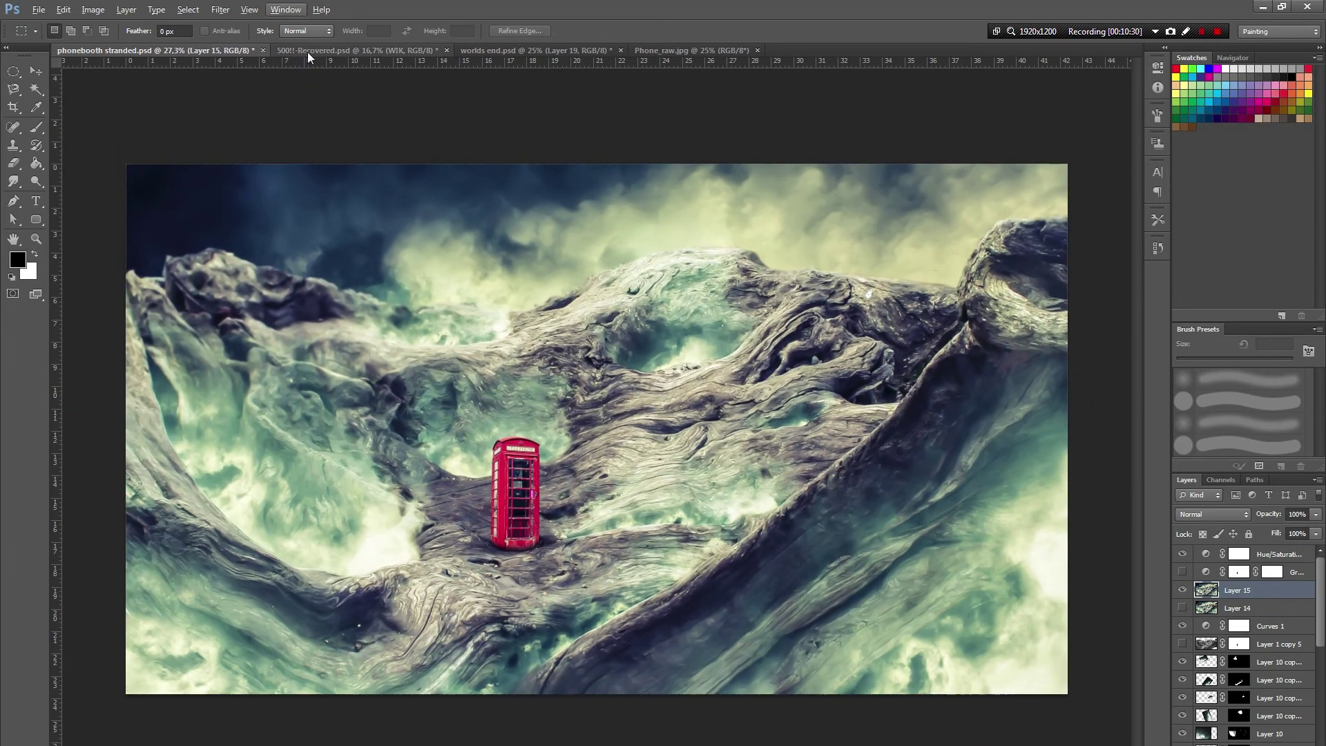
- Switch to the 500!!-Recovered.psd document and open SpaceClockIsland_raw.jpg in Camera Raw
left_click(308, 52)
left_click(39, 10)
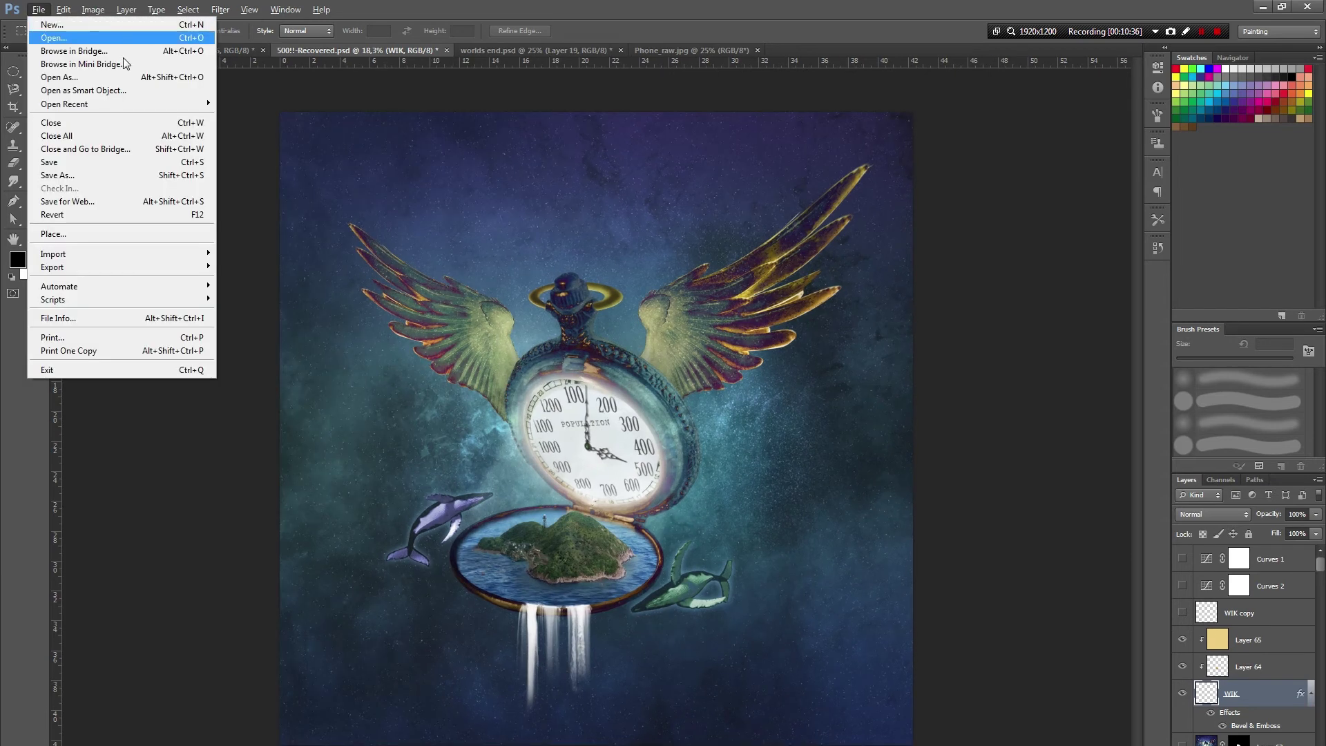
left_click(100, 80)
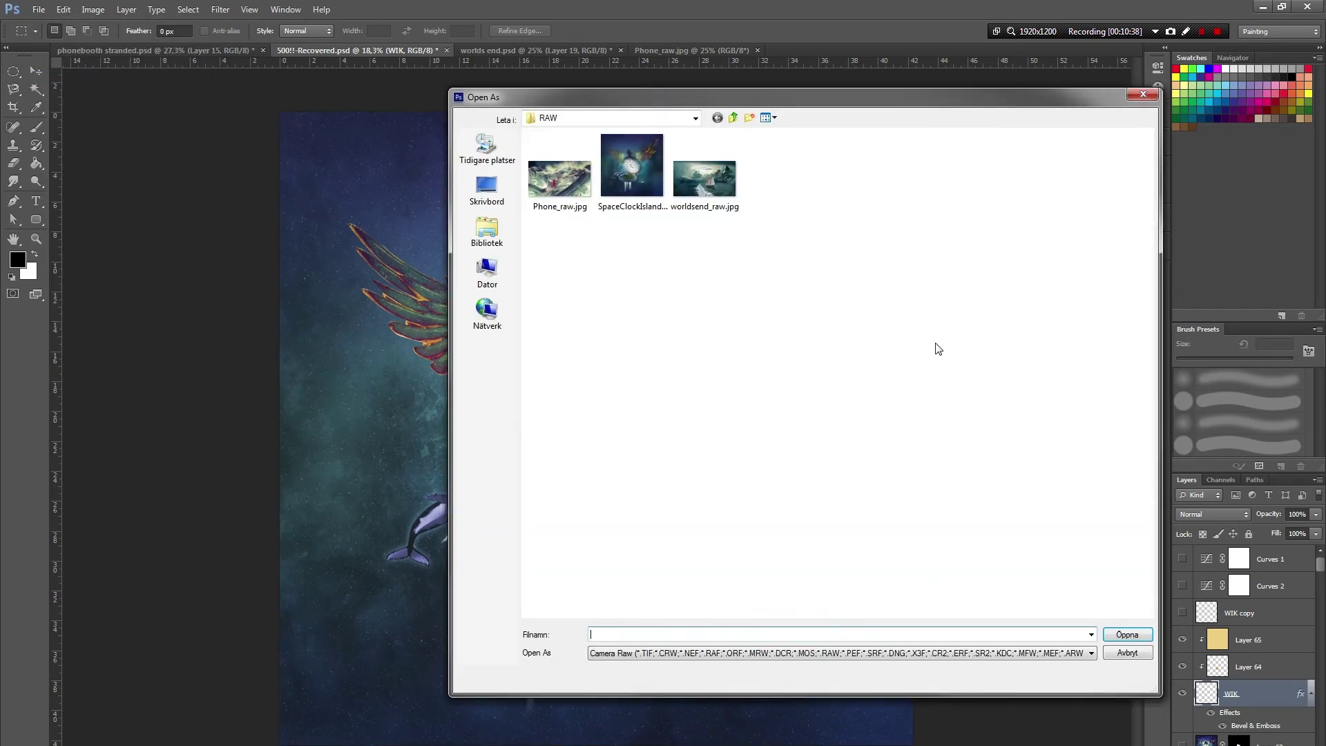
left_click(623, 184)
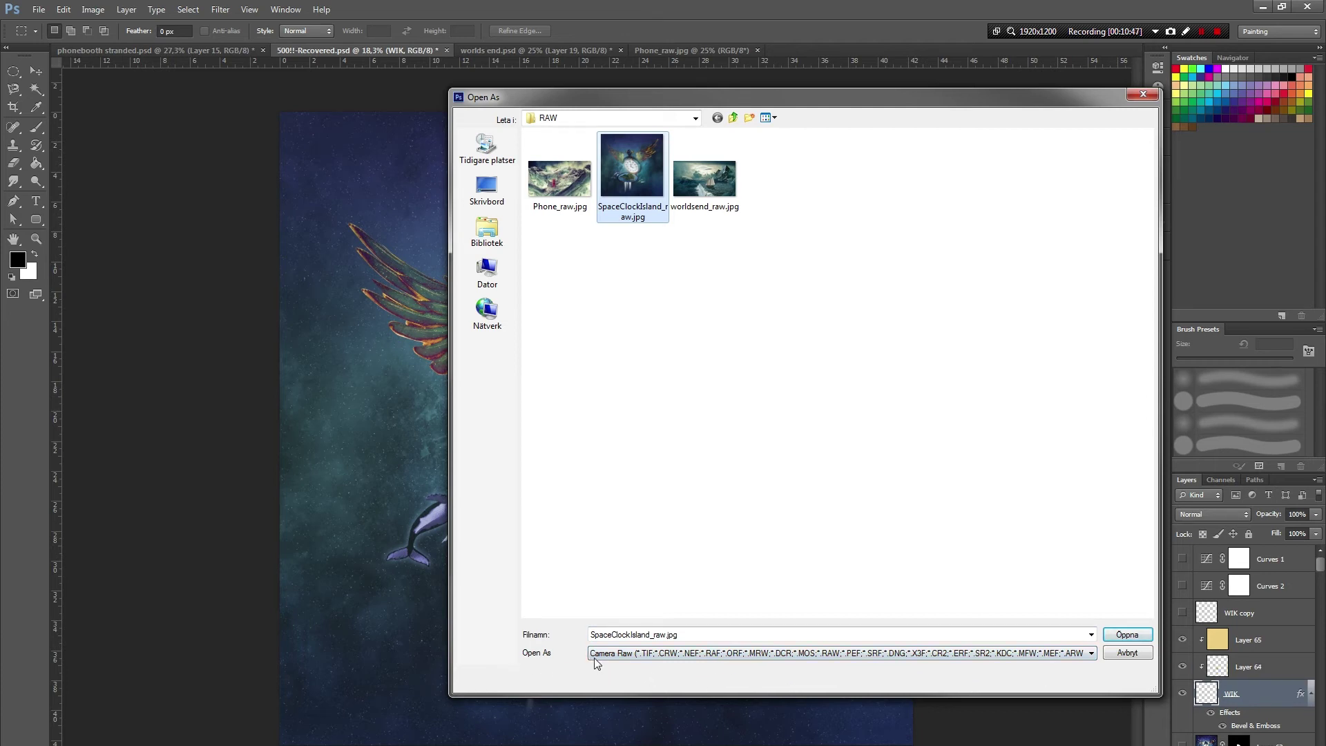
left_click(1124, 638)
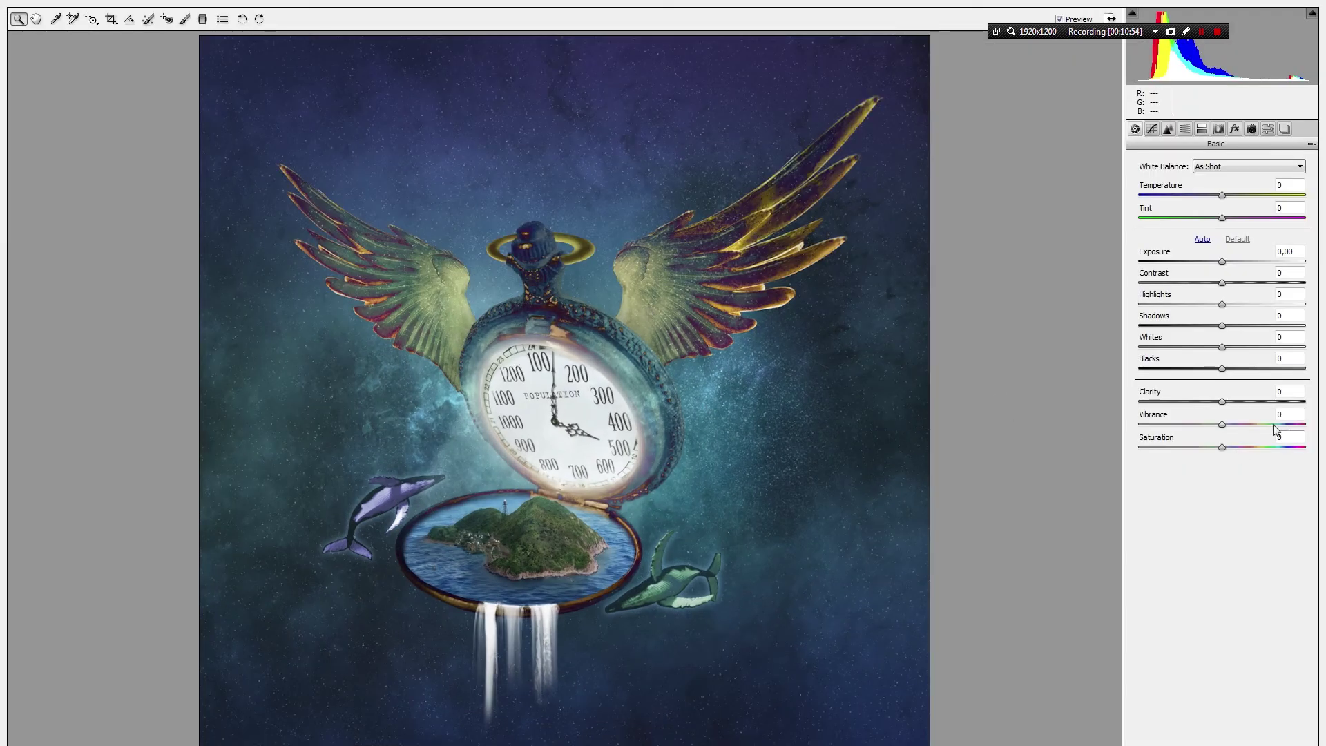
- Set Clarity to +100, Sharpening Amount to 150, Radius to 3.0 and Luminance noise reduction to 100 for the clock image
left_click_drag(1224, 406, 1312, 407)
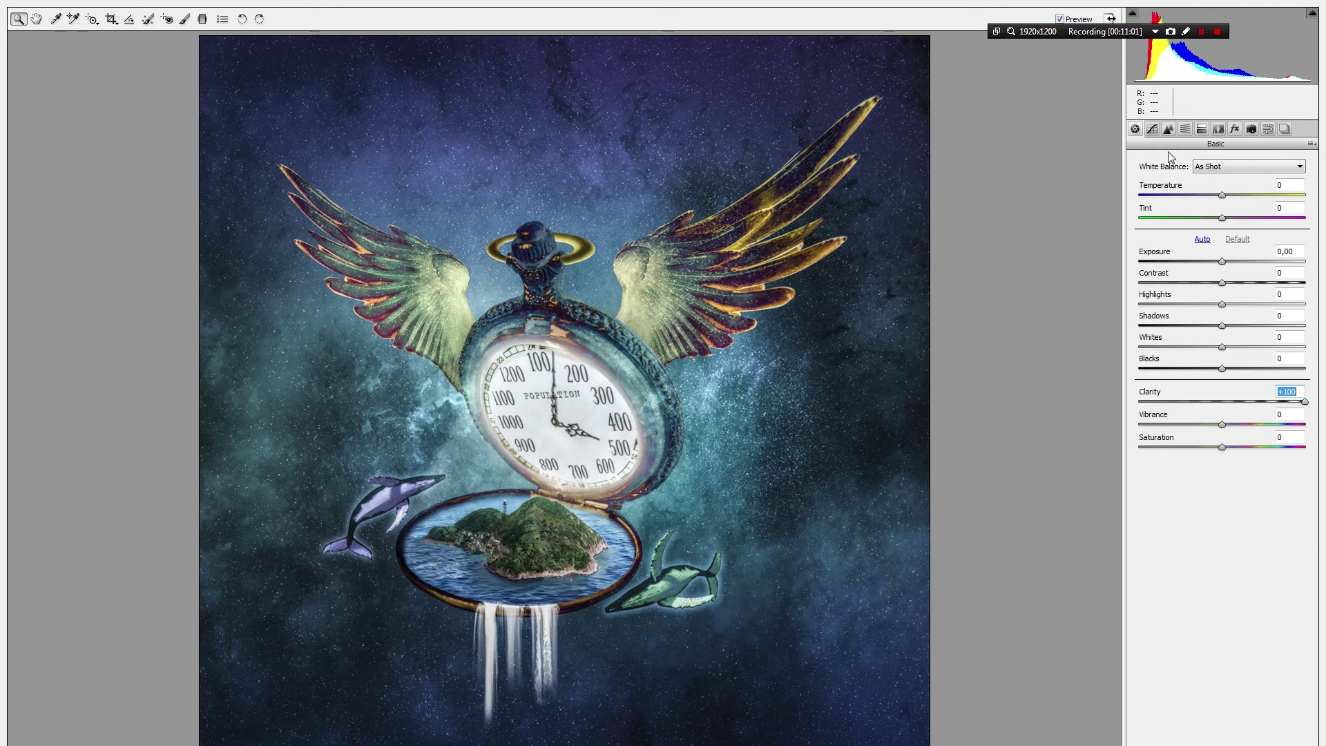
left_click(1169, 130)
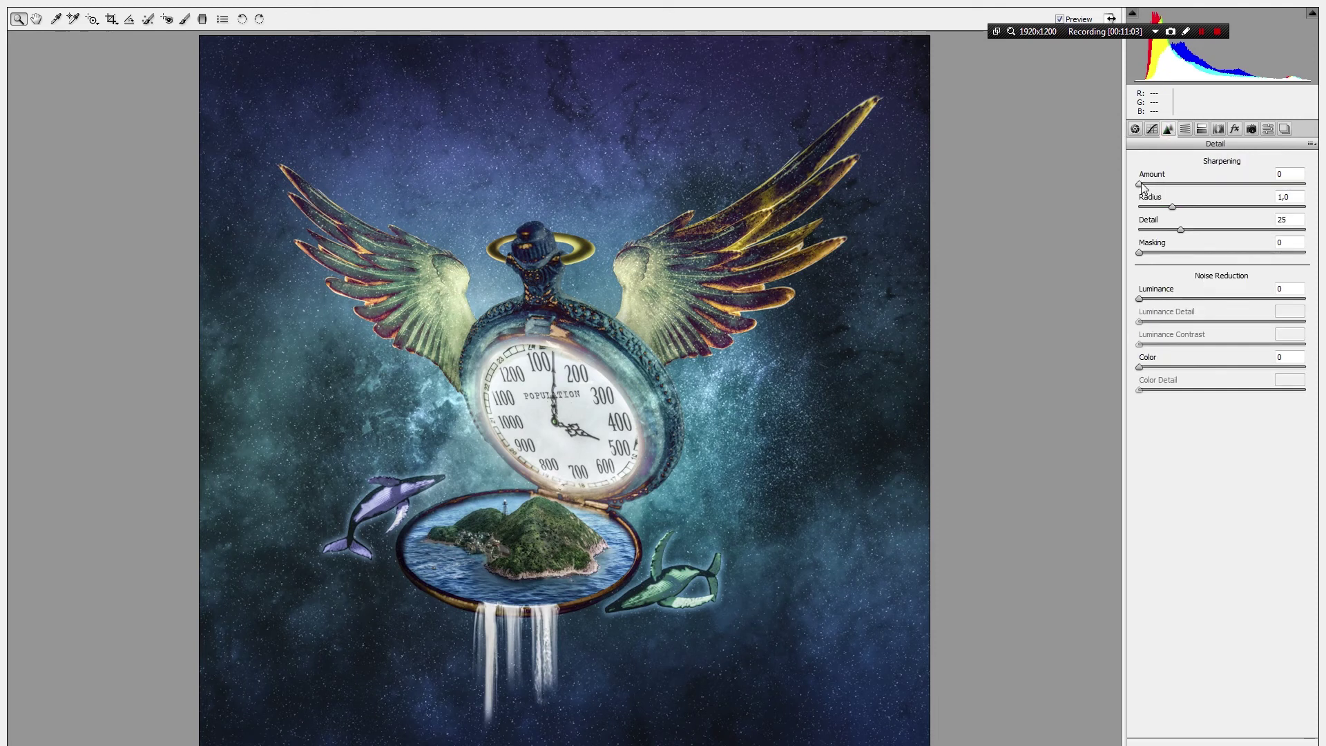
left_click_drag(1141, 185, 1318, 183)
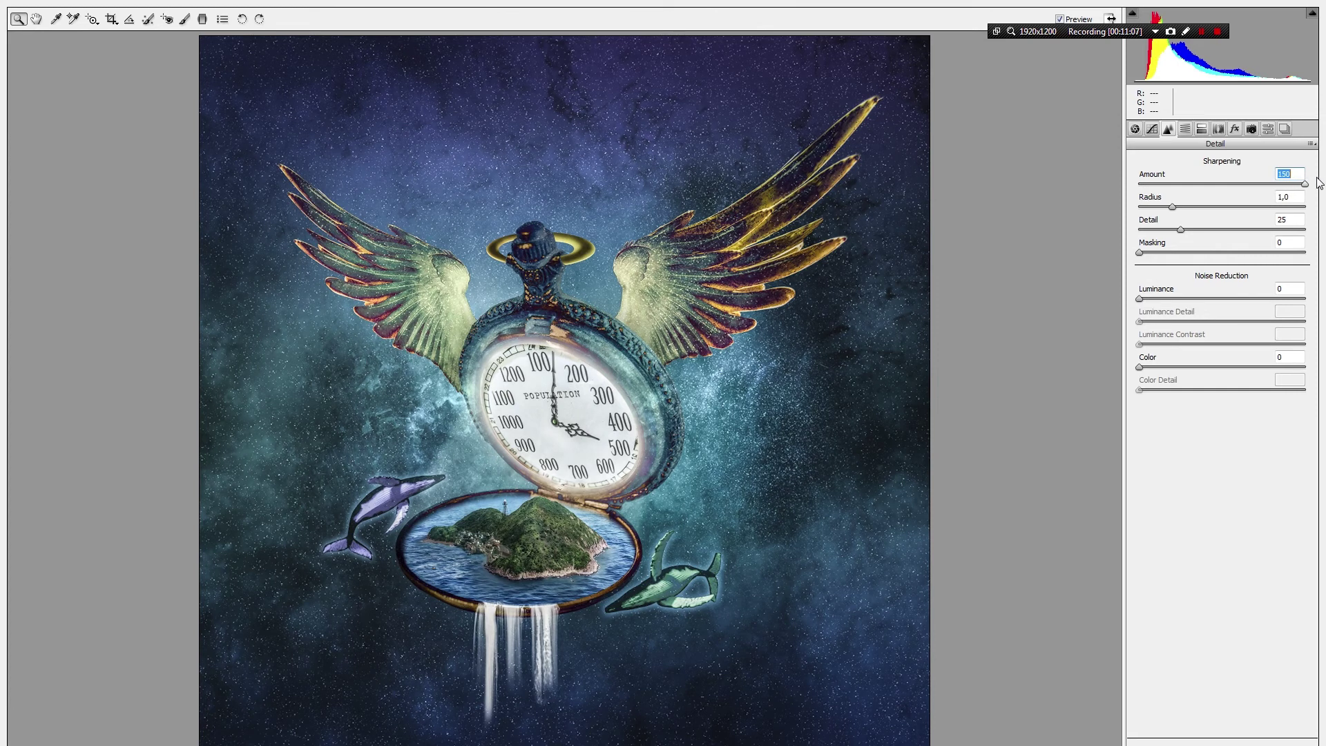
left_click_drag(1172, 206, 1320, 218)
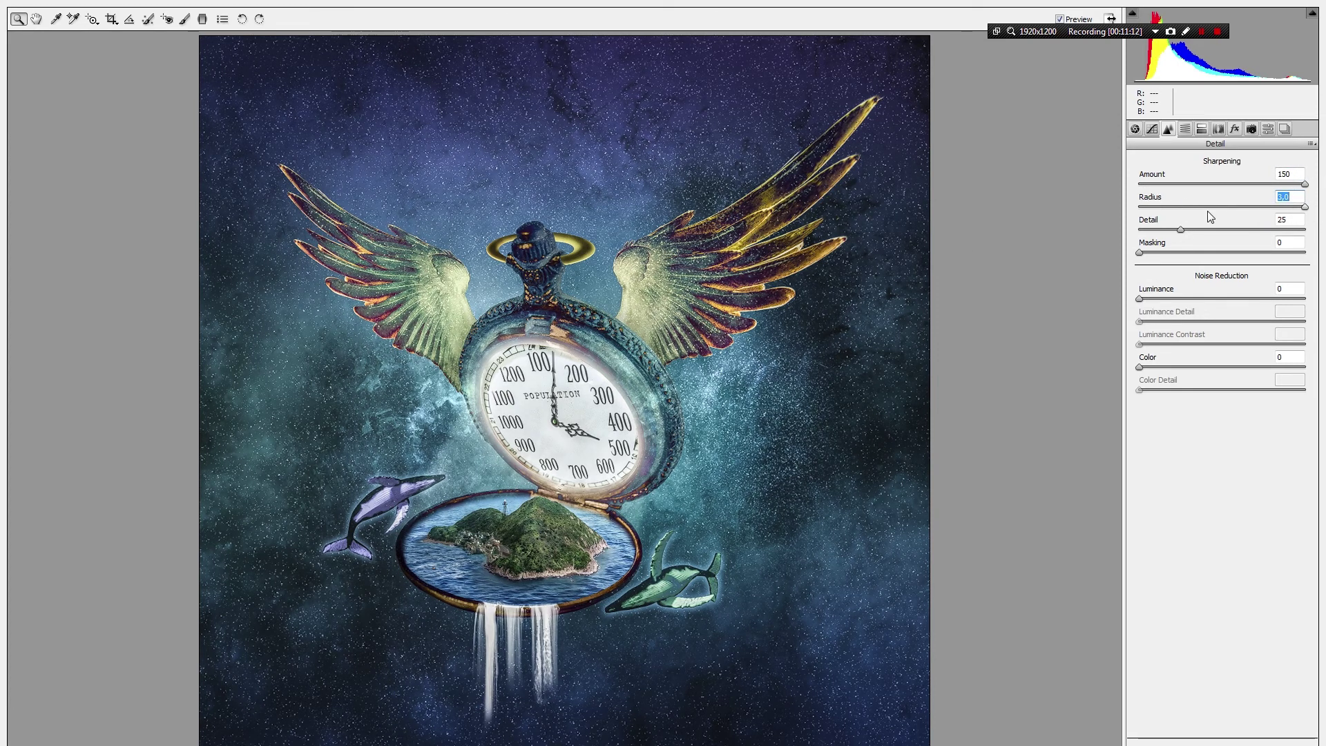
left_click_drag(1163, 298, 1312, 294)
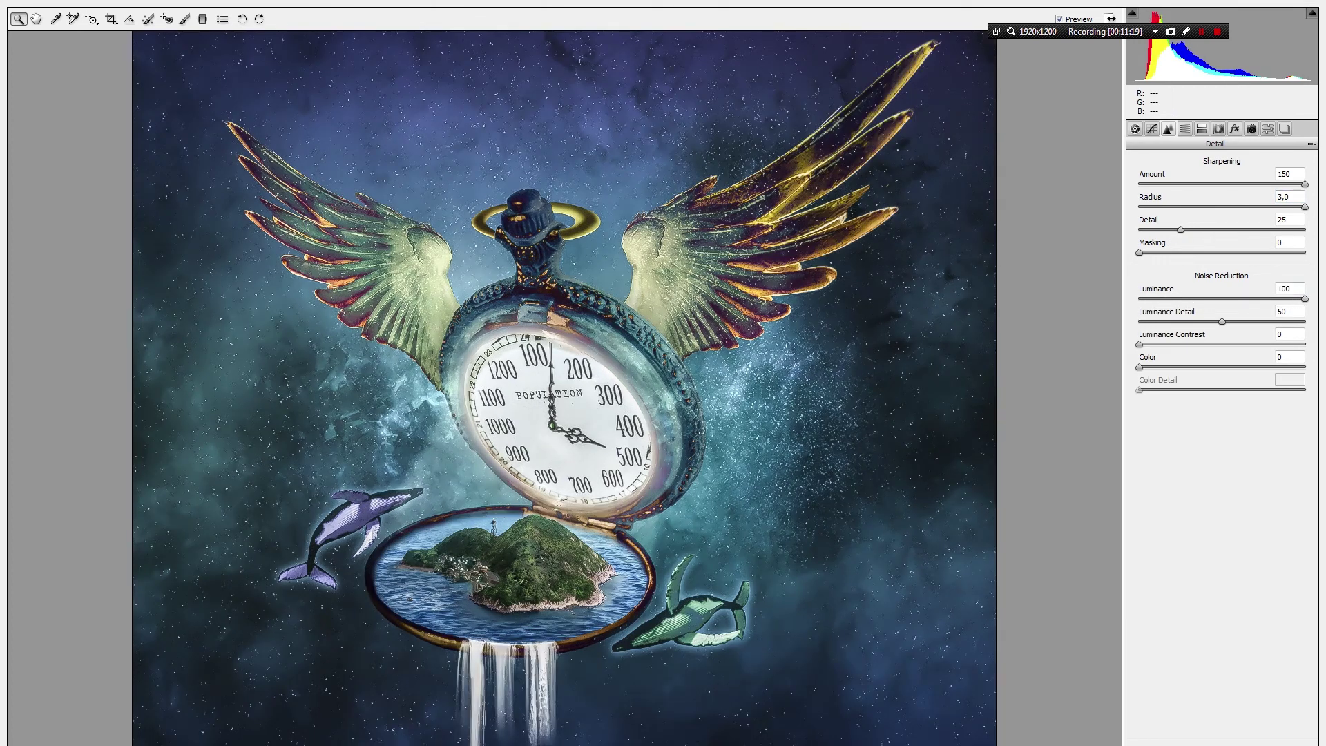
- Compare the clock, wings and island up close with and without the sharpening and noise reduction using the preview
key("ctrl+plus")
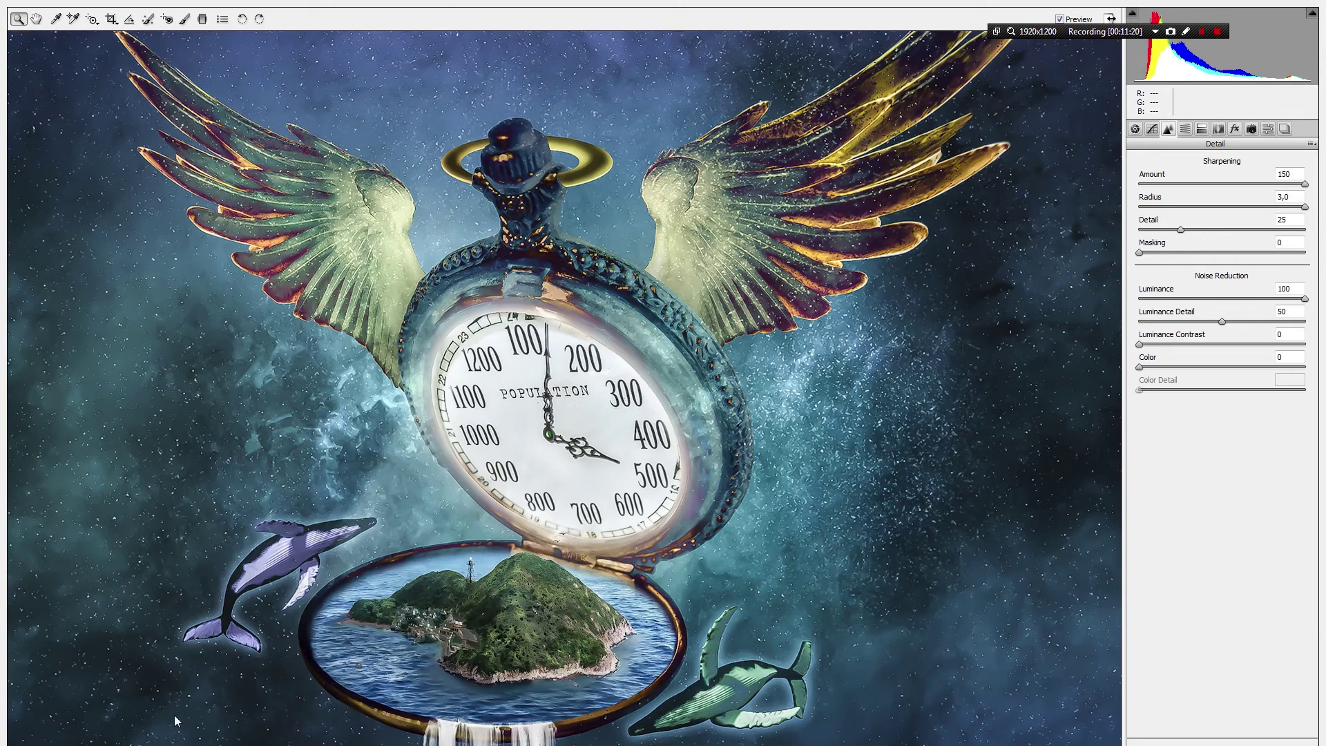
left_click(1061, 20)
left_click(1061, 20)
key("ctrl+plus")
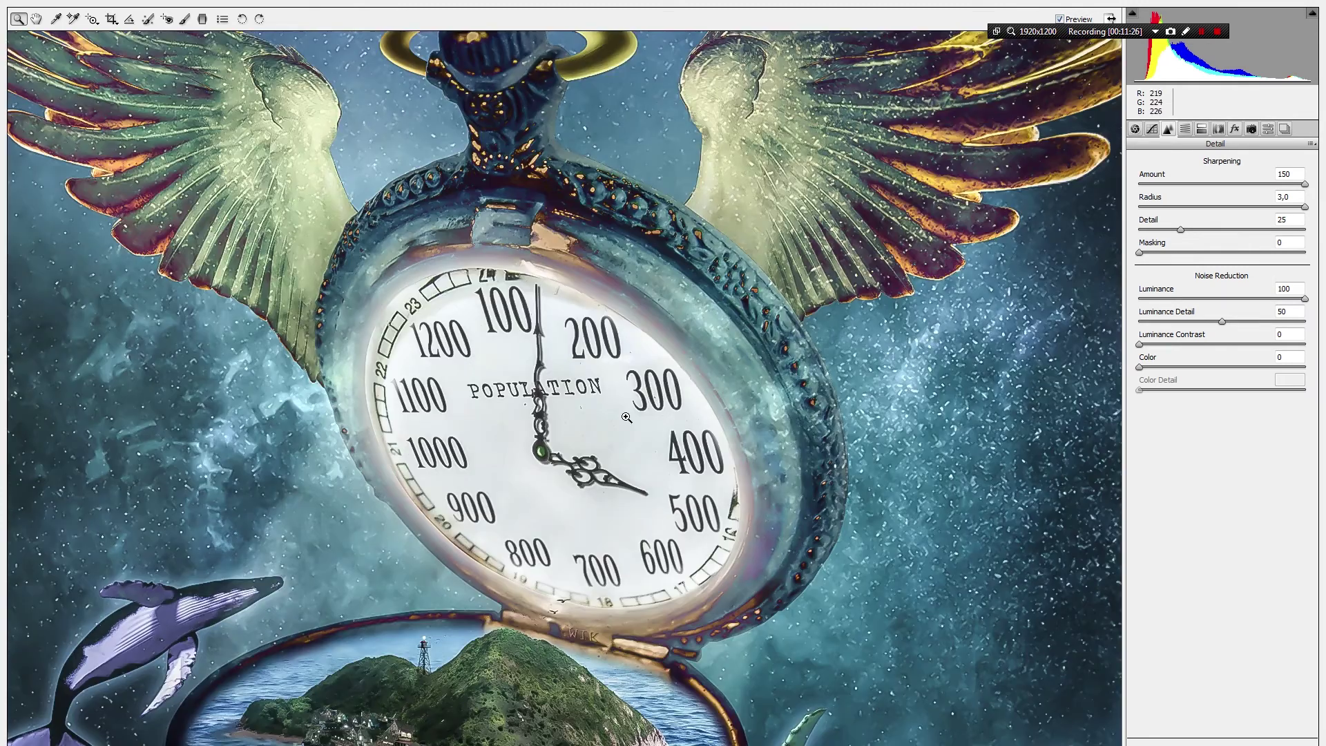
left_click(1061, 20)
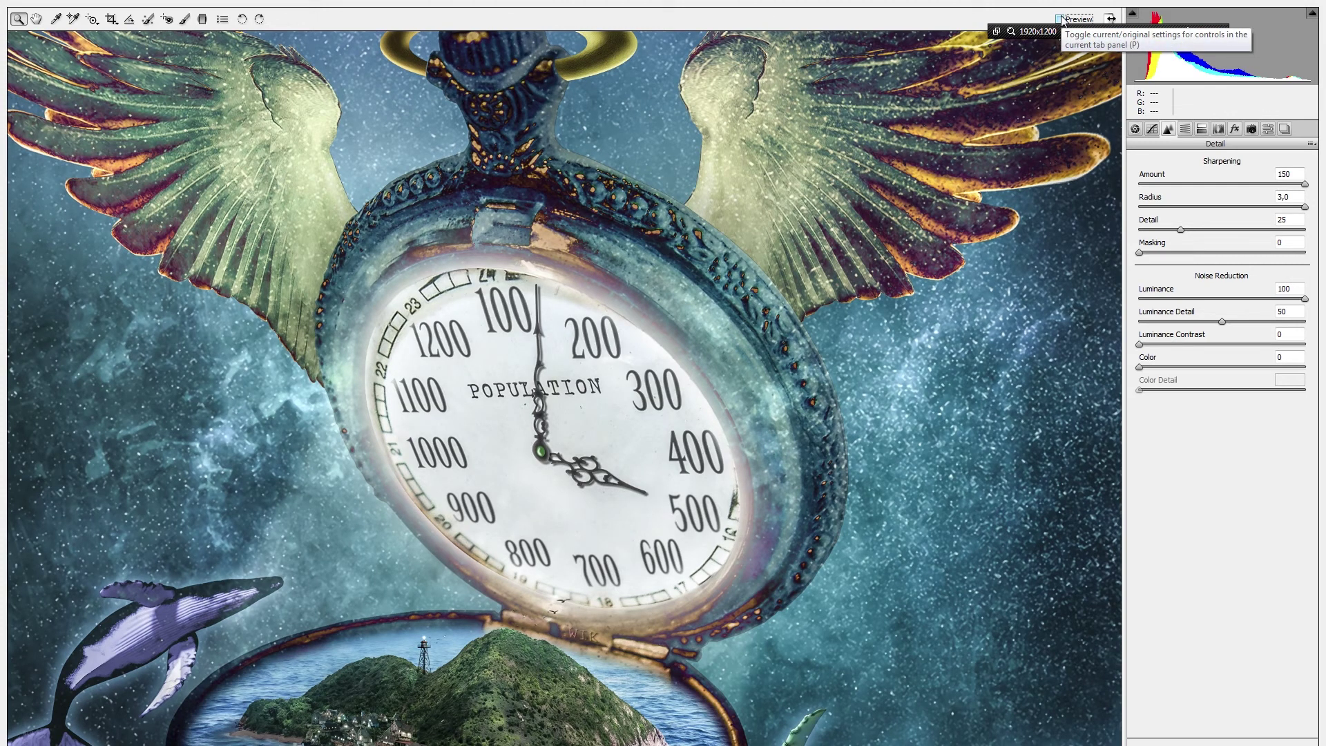
left_click(1061, 20)
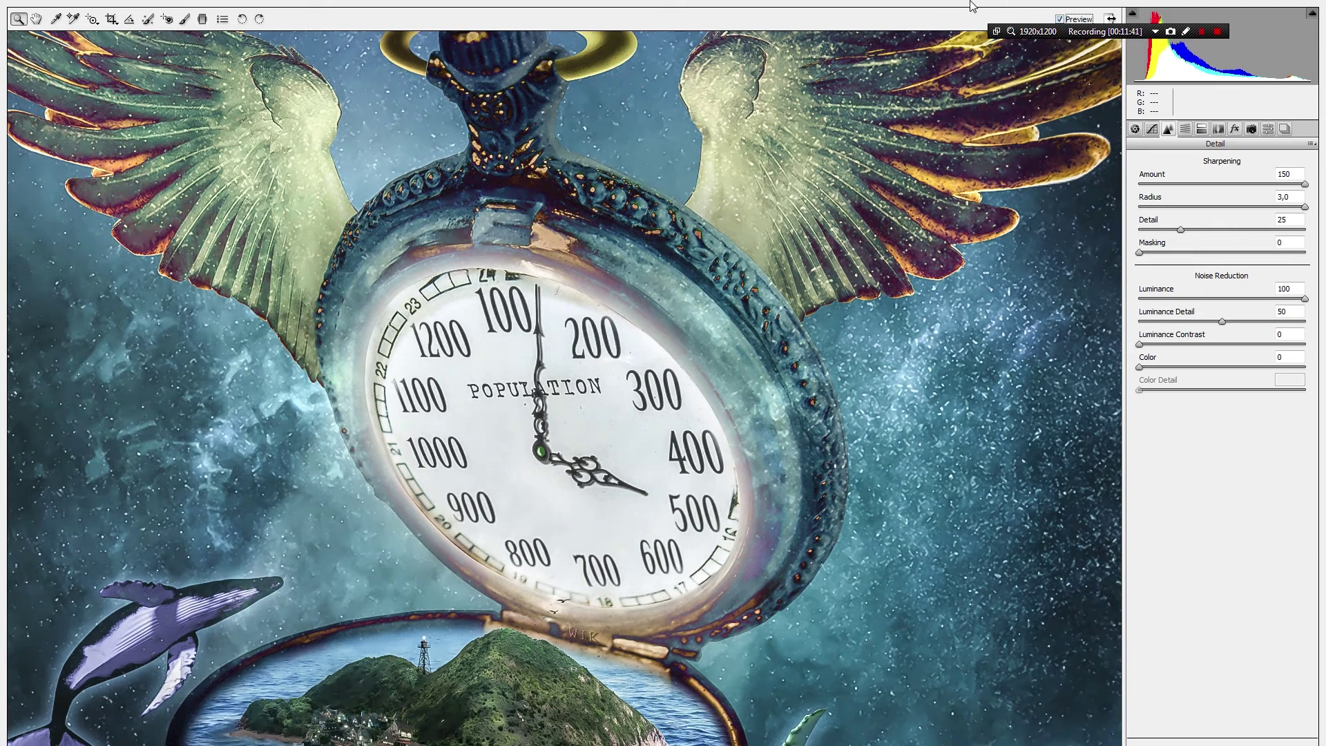
scroll(664, 350, "down", 3)
scroll(563, 364, "up", 4)
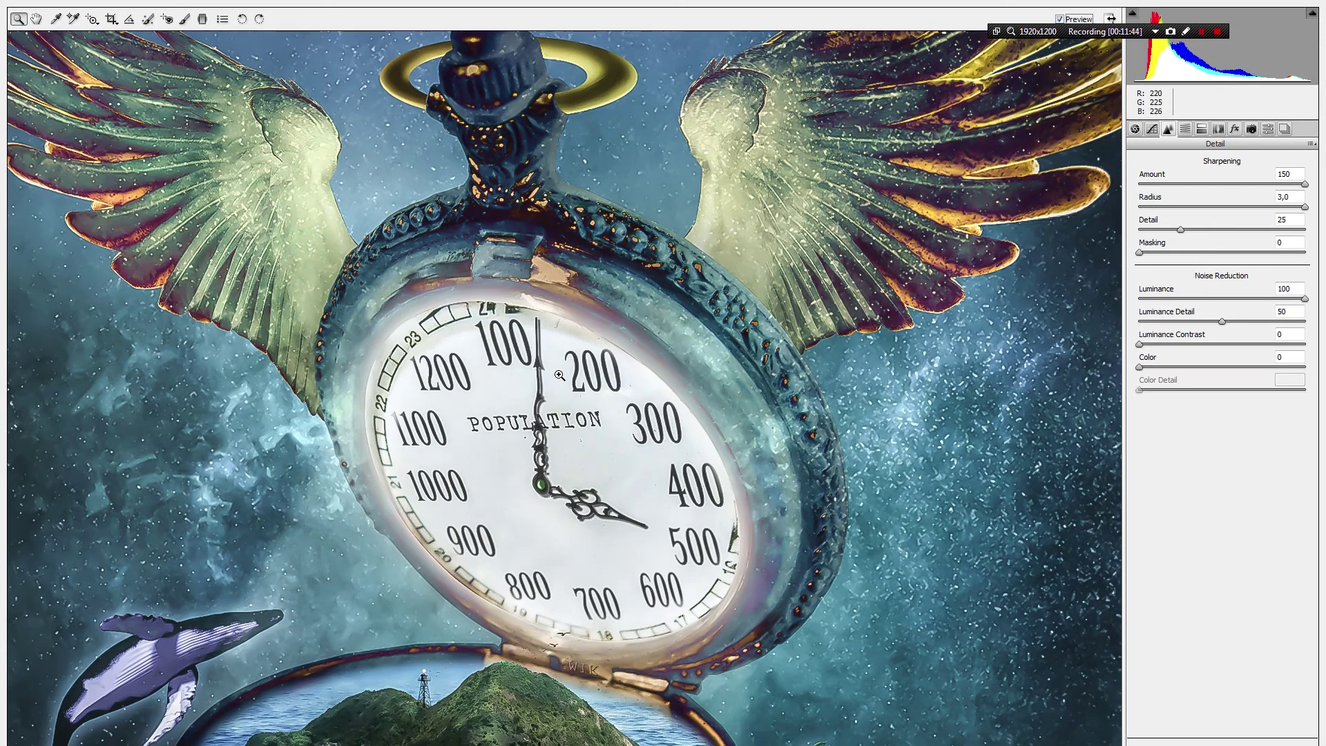
scroll(556, 371, "down", 7)
scroll(555, 371, "up", 6)
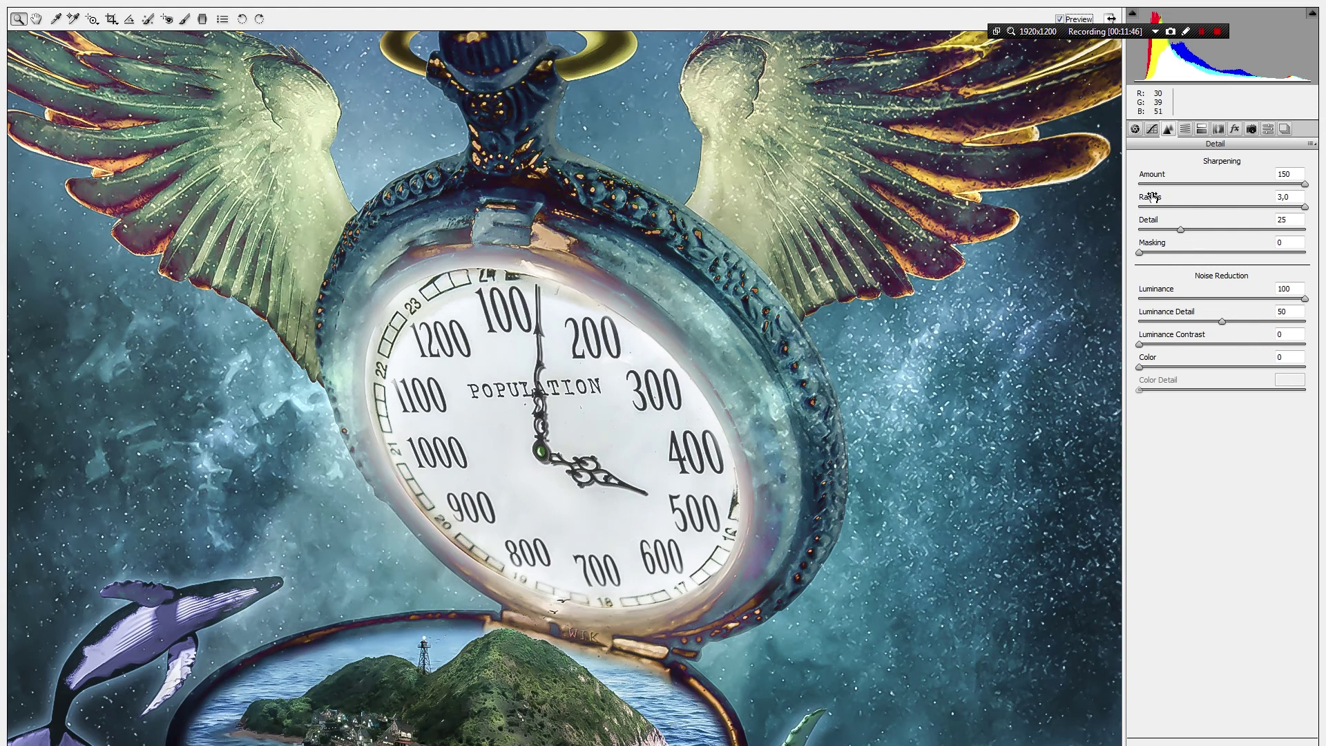
- Set the sharpening Detail to 68 and the Luminance Detail to 100 for the clock image
left_click(1182, 230)
left_click_drag(1191, 236, 1252, 231)
left_click_drag(1271, 325, 1314, 326)
key("ctrl+minus")
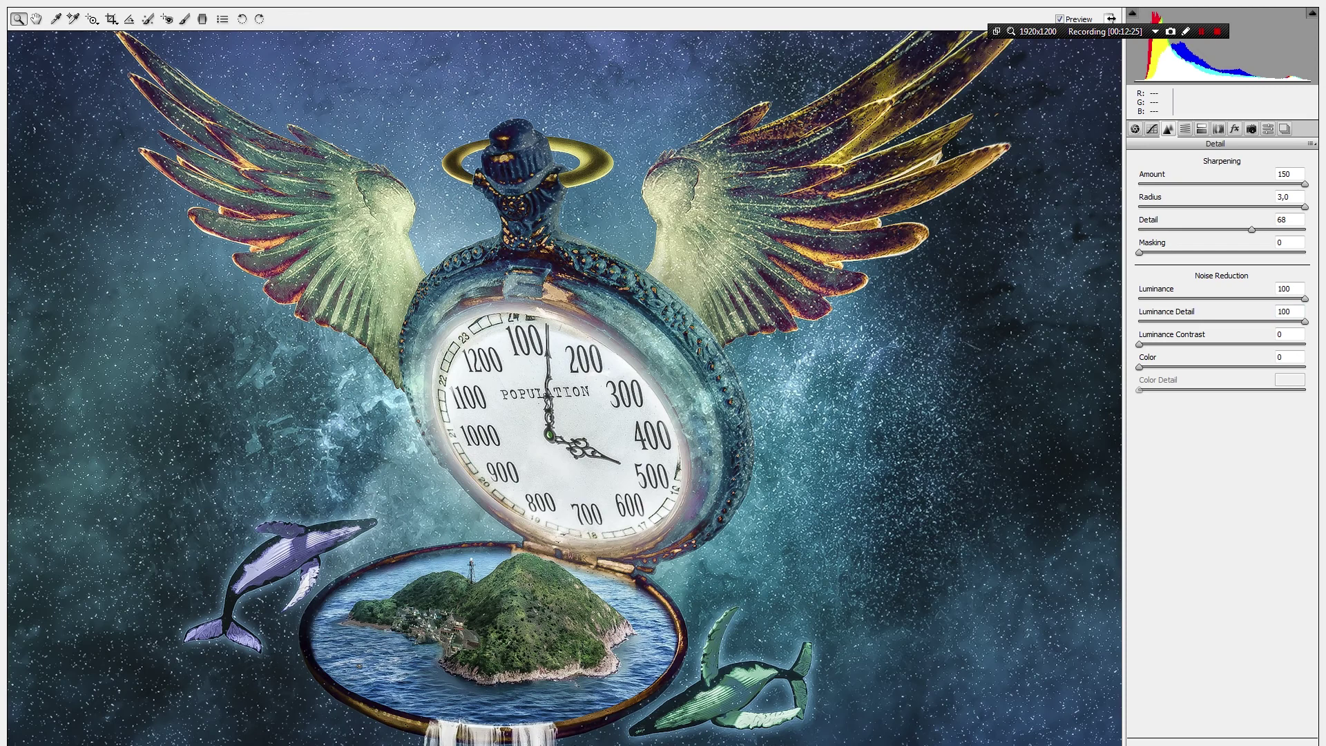
key("ctrl+minus")
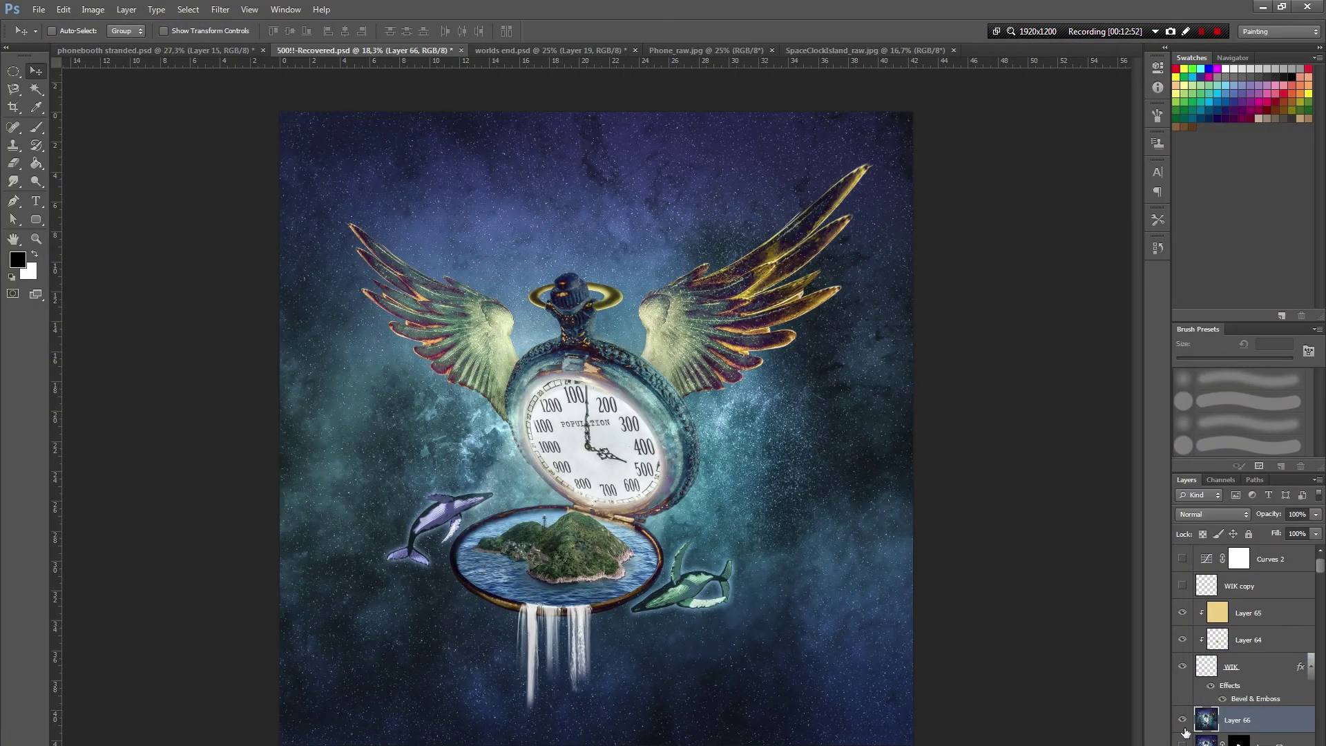
- Compare the clock composite with and without the Camera Raw version on Layer 66 by toggling its visibility
left_click(1184, 722)
left_click(1183, 722)
left_click(1183, 722)
left_click(1183, 722)
- Show the Curves 1 and Curves 2 adjustment layers over the clock composite and inspect the image
scroll(1189, 645, "up", 1)
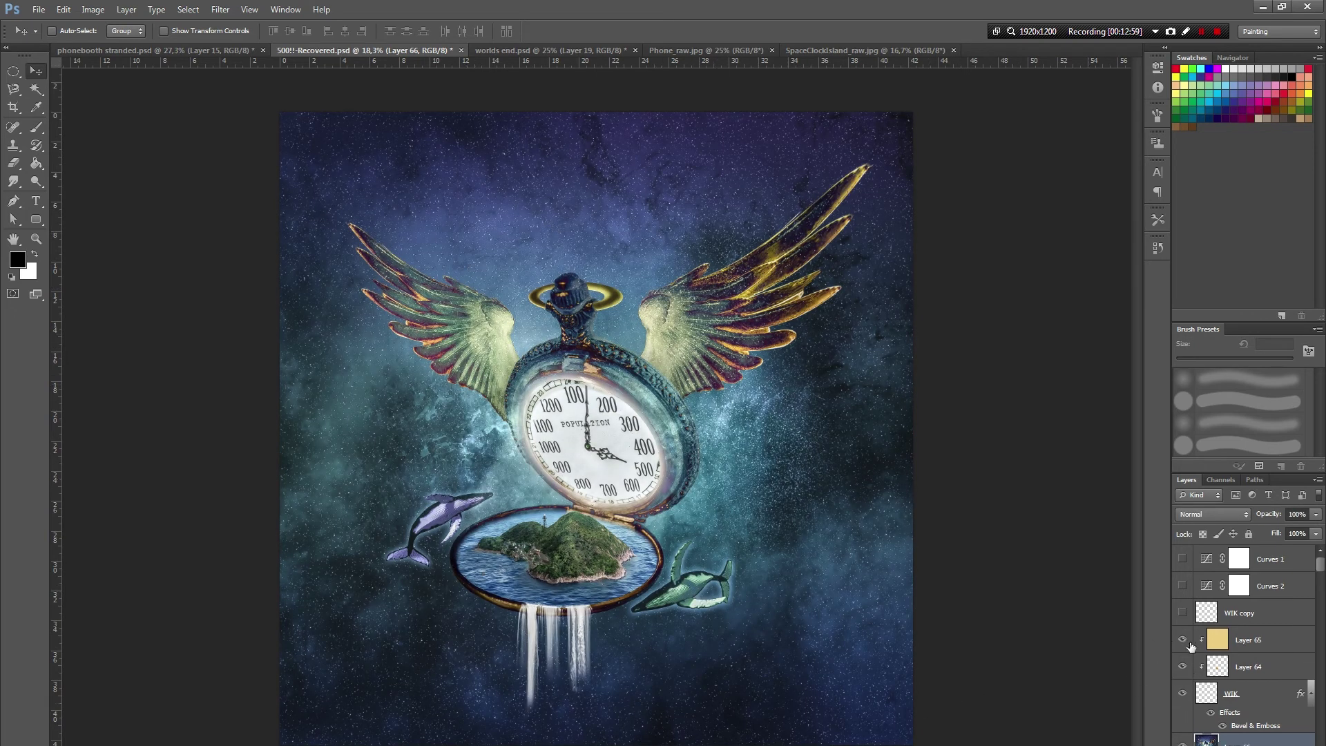
left_click(1183, 585)
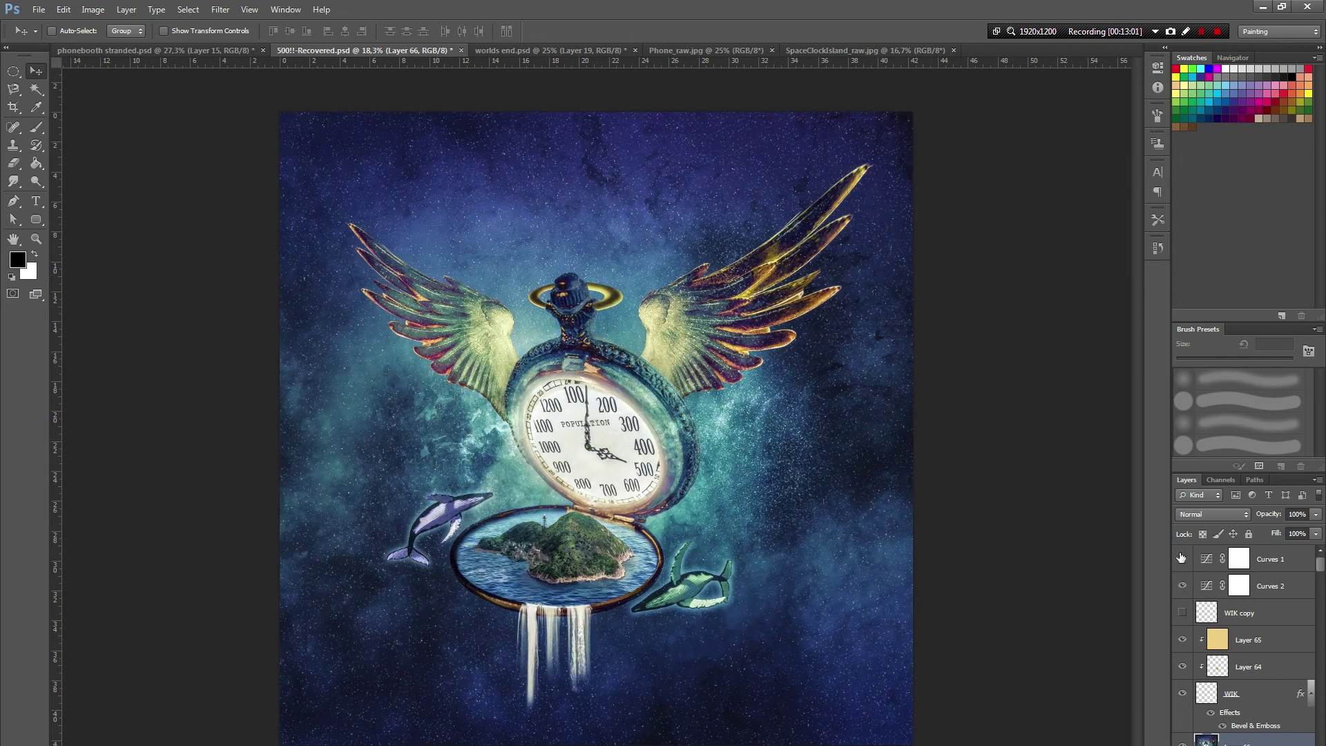
scroll(588, 508, "down", 2)
scroll(584, 513, "up", 6)
scroll(582, 512, "down", 3)
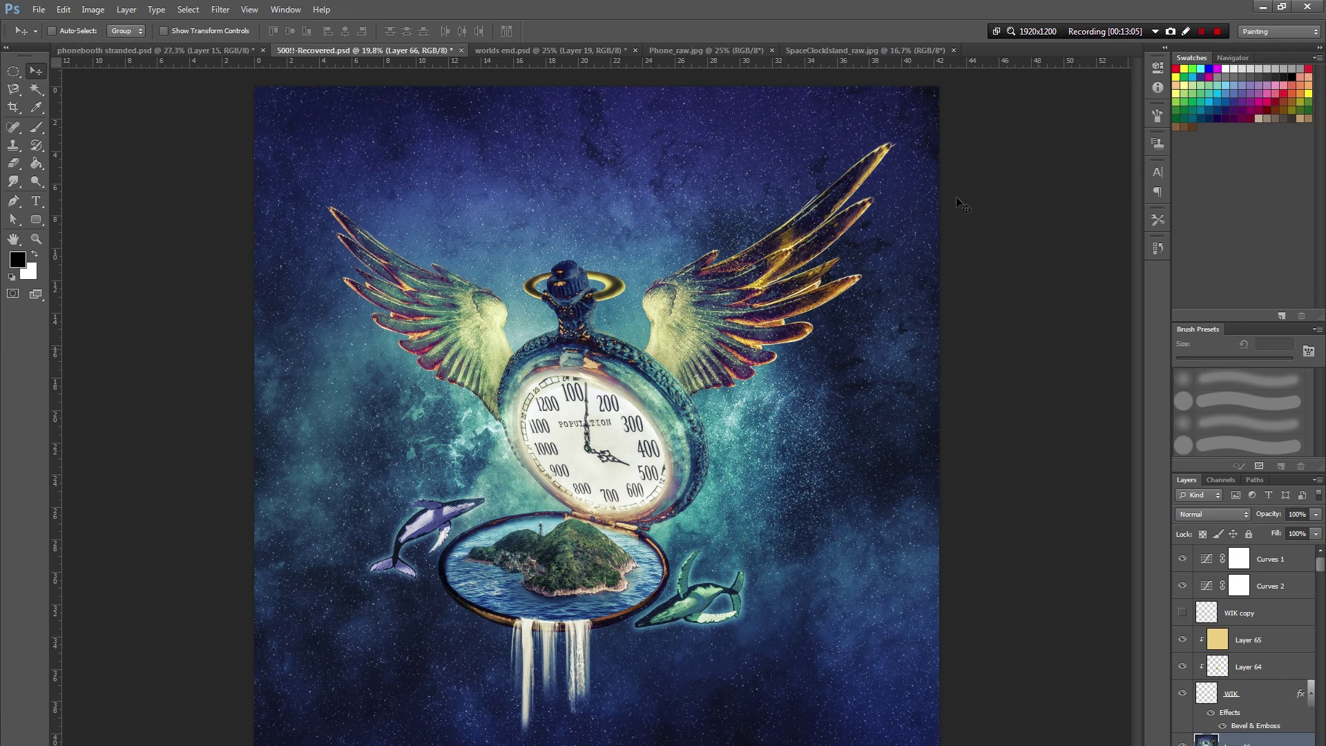
- For the worlds end image, set Clarity to +100, Sharpening Amount to 150, Radius to 3.0 and Luminance noise reduction to 100 in Camera Raw
left_click(553, 46)
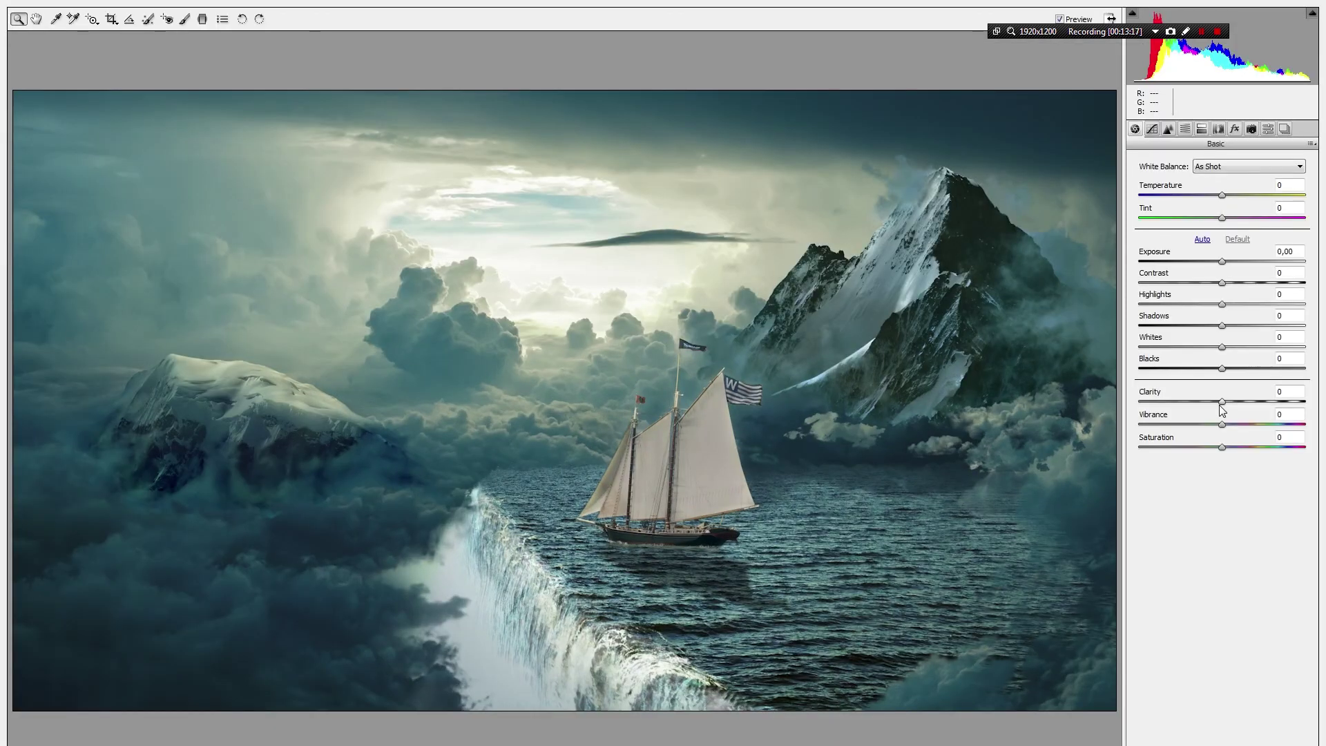
left_click_drag(1223, 401, 1313, 405)
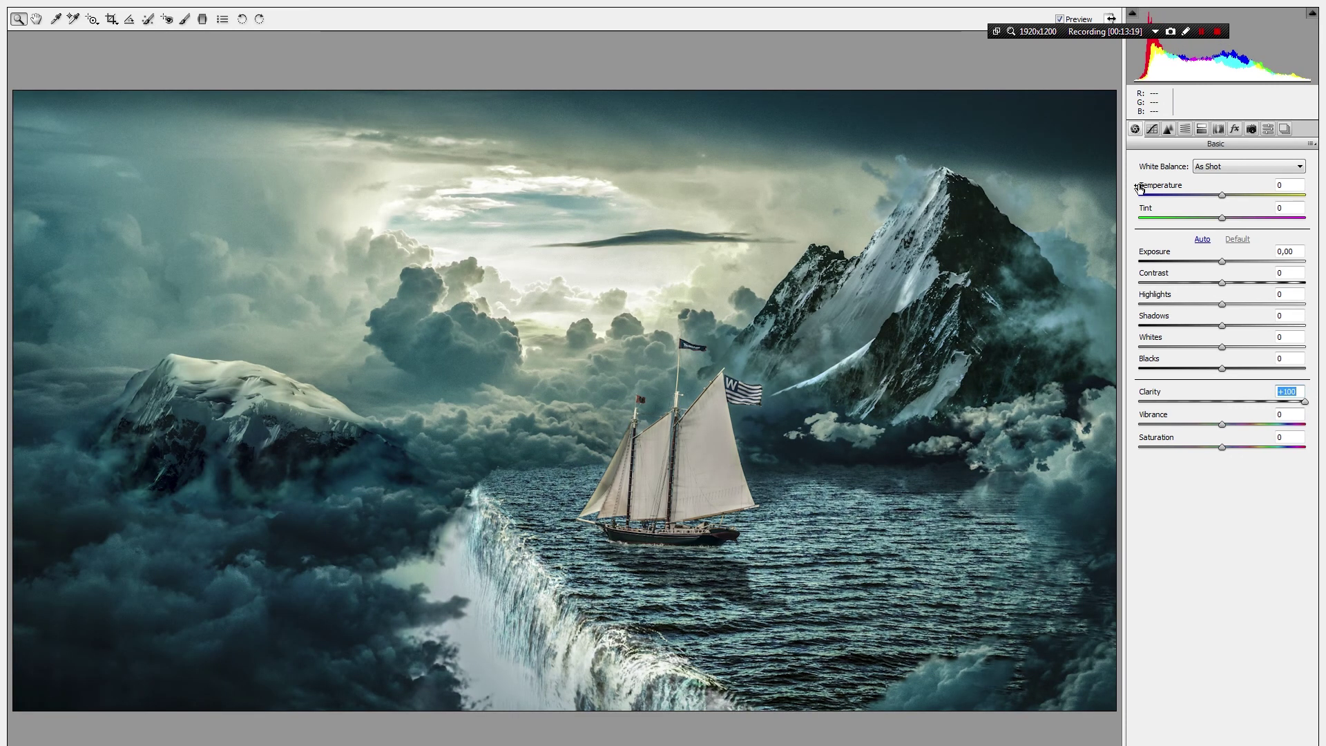
left_click(1168, 129)
left_click_drag(1168, 185, 1315, 190)
left_click_drag(1173, 208, 1319, 214)
left_click_drag(1139, 299, 1321, 302)
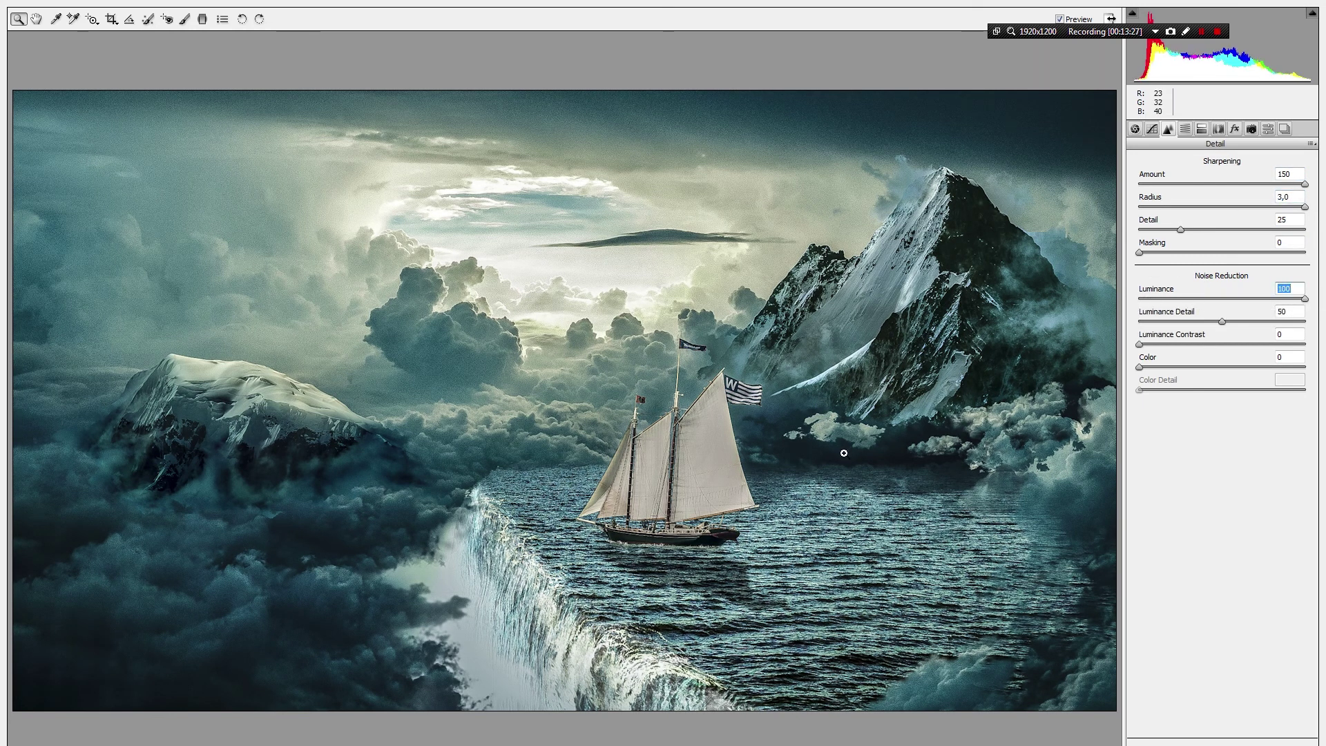
- Check the ship image's detail adjustments with the preview and open it from Camera Raw as a document
left_click(1061, 19)
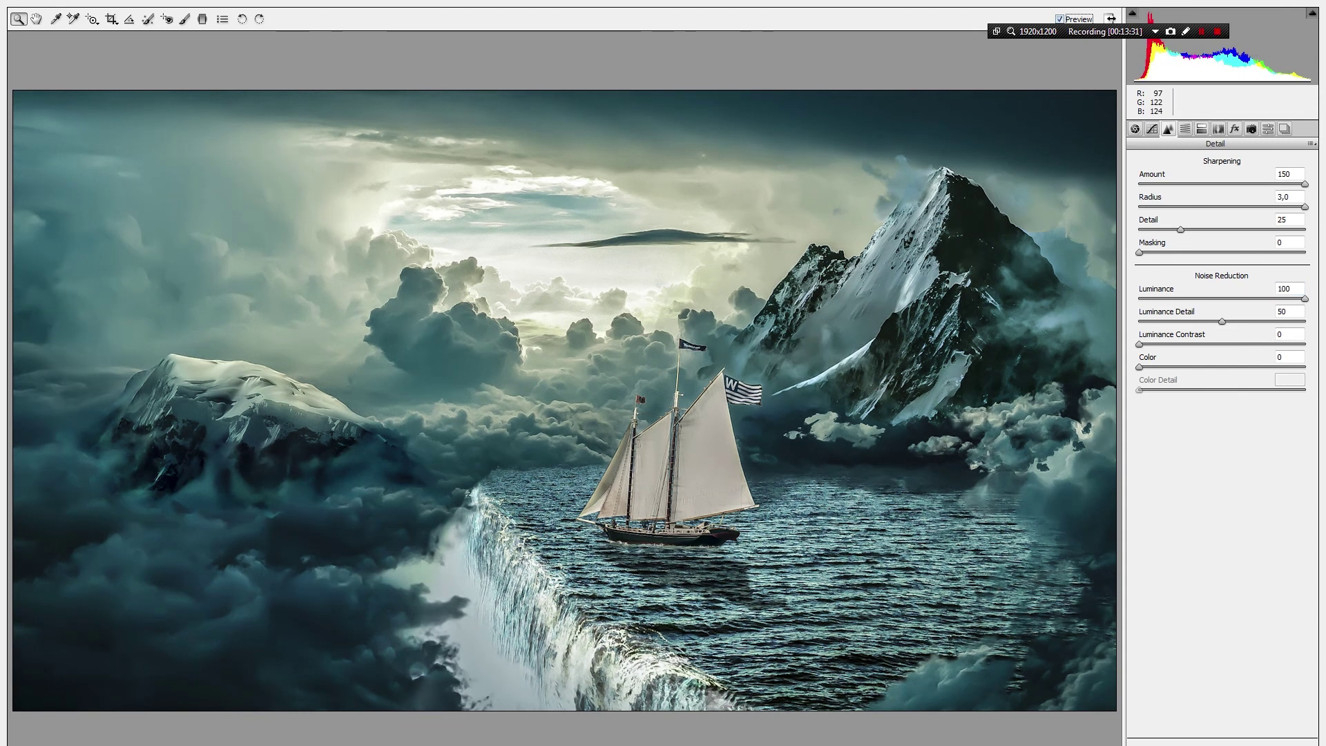
key("Return")
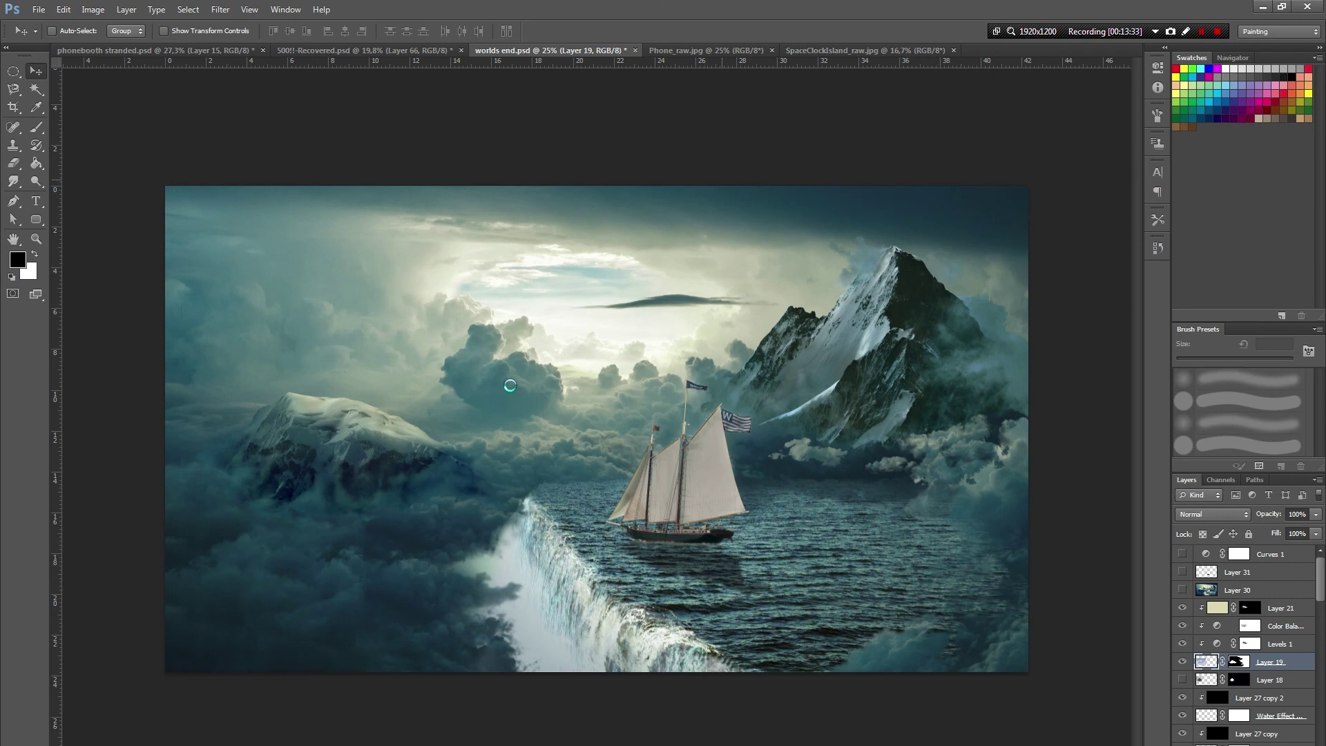